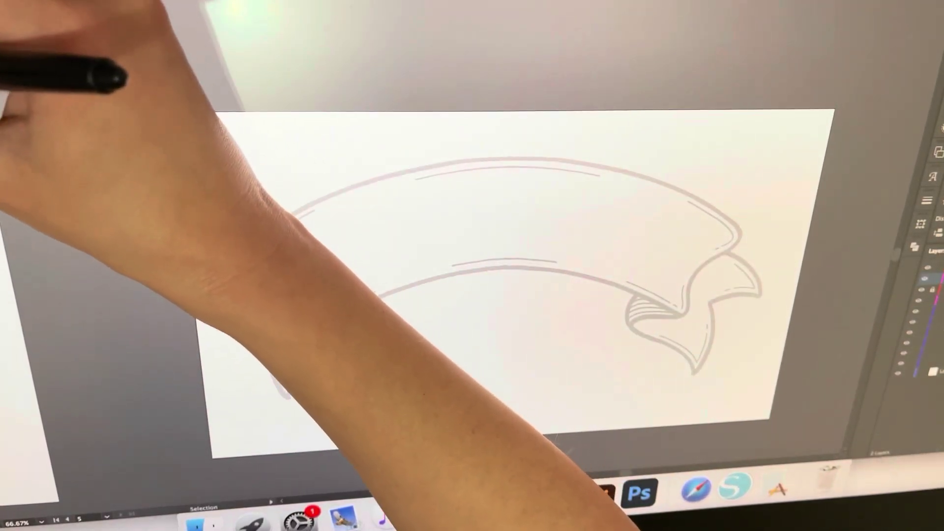
Trace the left ribbon tail outline freehand with the Pencil over the sketch.
key("n")
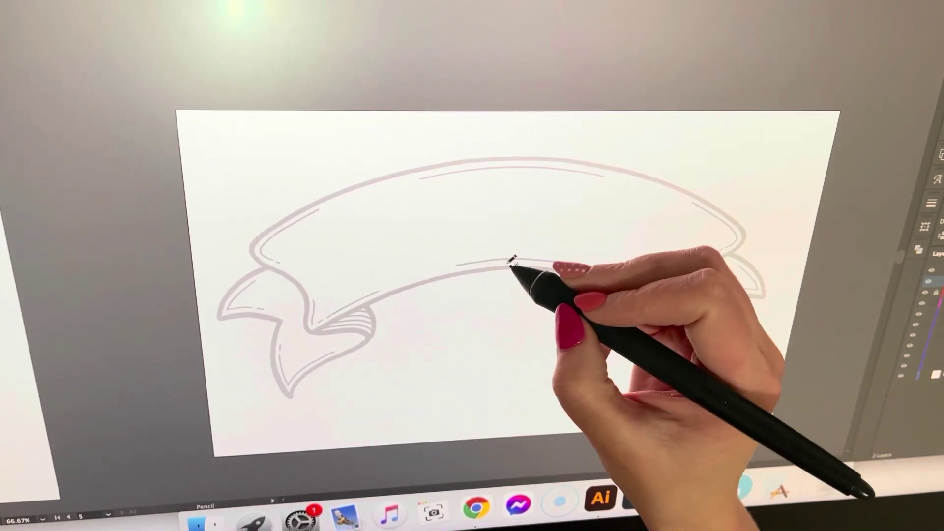
scroll(517, 281, "up", 3)
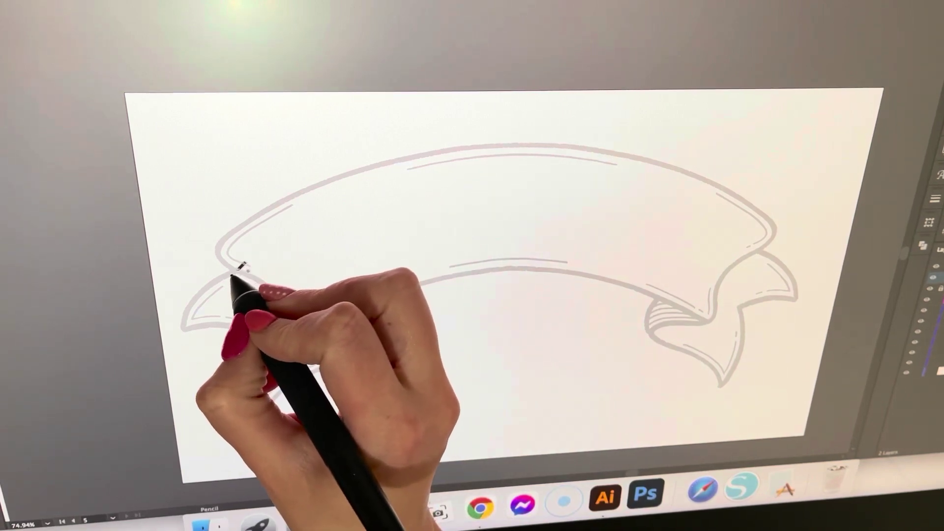
mouse_move(244, 267)
left_mouse_down()
mouse_move(195, 301)
mouse_move(256, 329)
left_mouse_up()
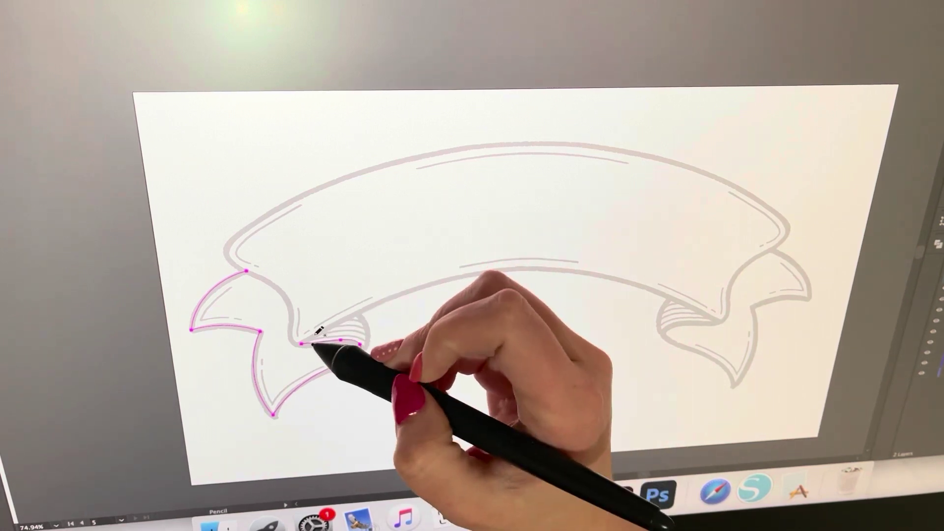
left_click_drag(303, 344, 343, 364)
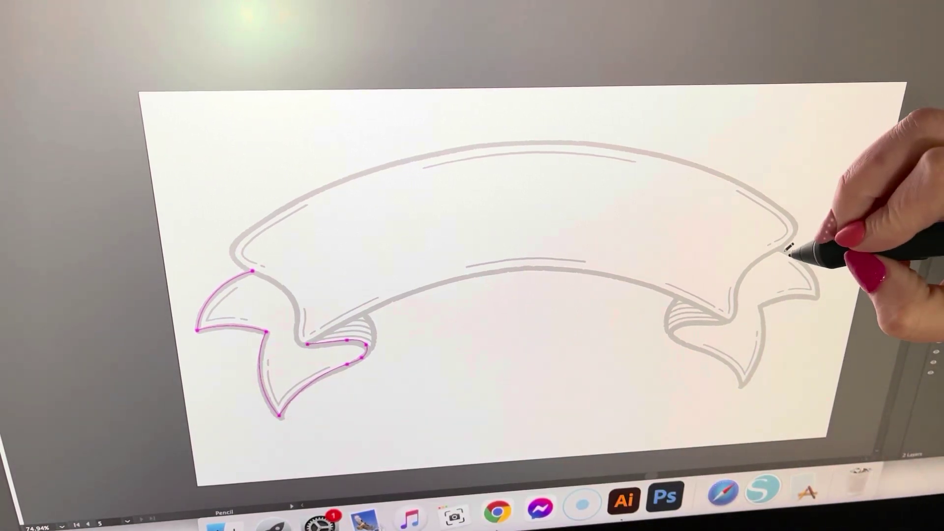
Trace the right tail flap's outer, lower and left edges to its inner corner.
left_click_drag(784, 245, 819, 299)
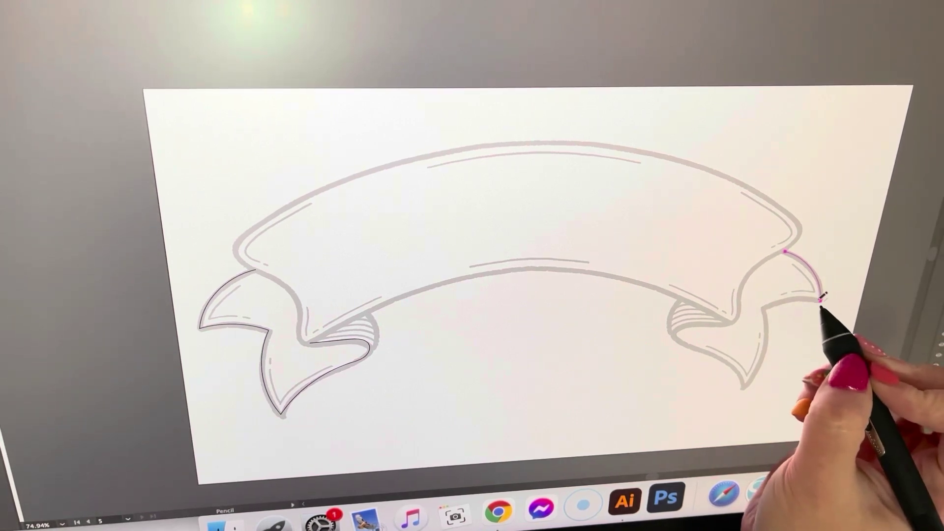
left_click_drag(768, 305, 765, 308)
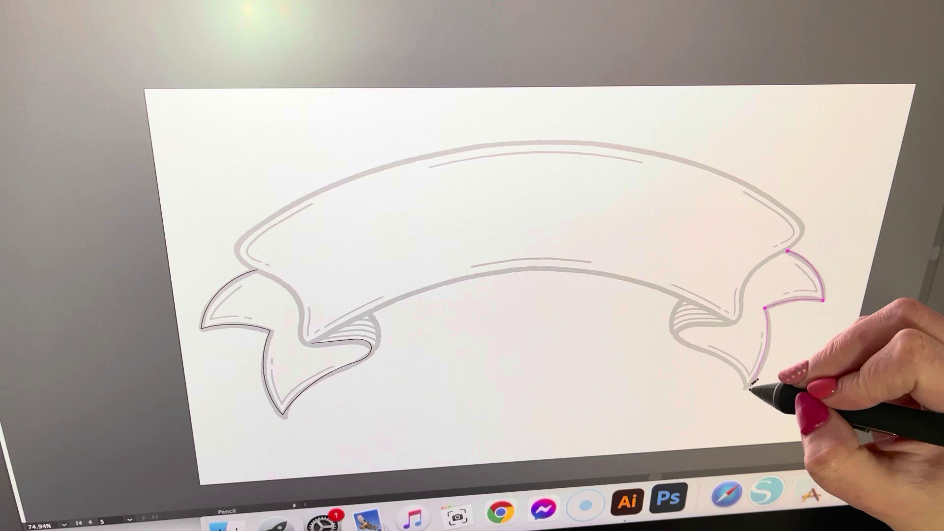
left_click_drag(753, 384, 747, 387)
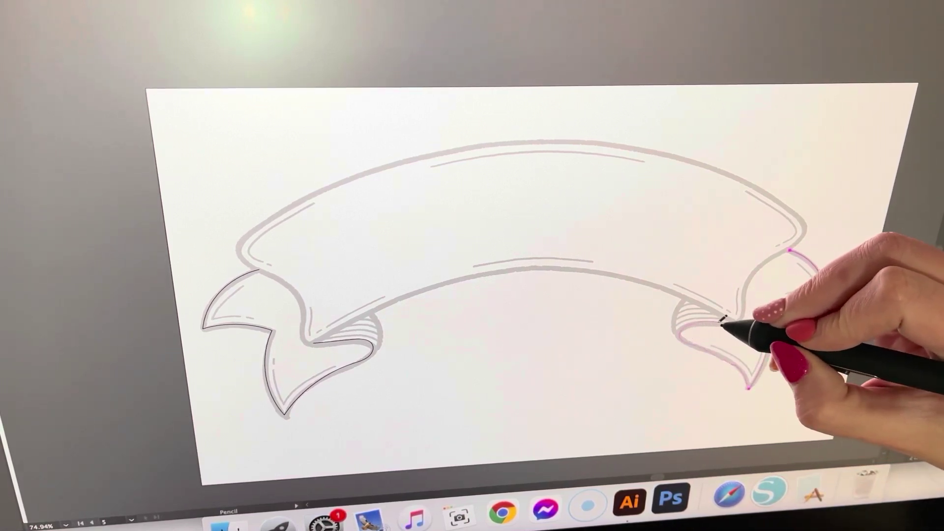
left_click_drag(740, 318, 743, 315)
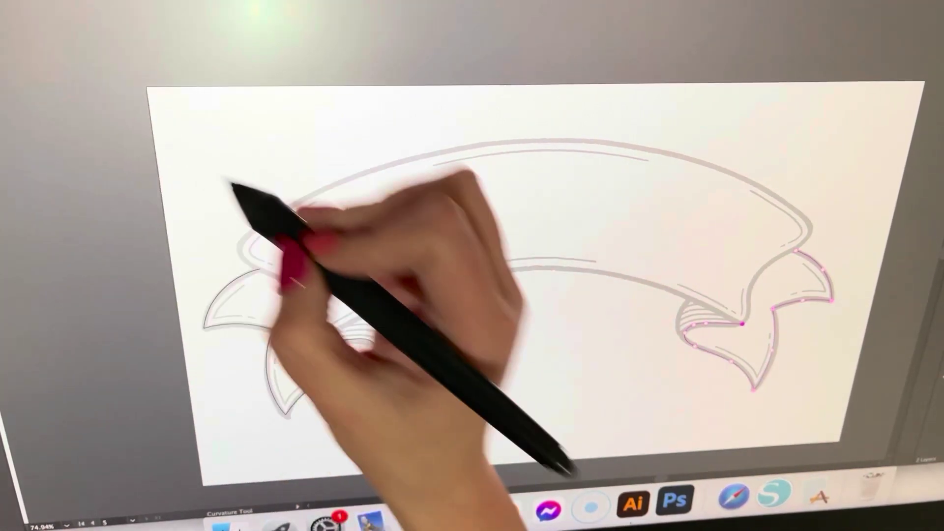
Place Curvature points along the banner's top arc, from upper-left edge to right end.
key("shift+grave")
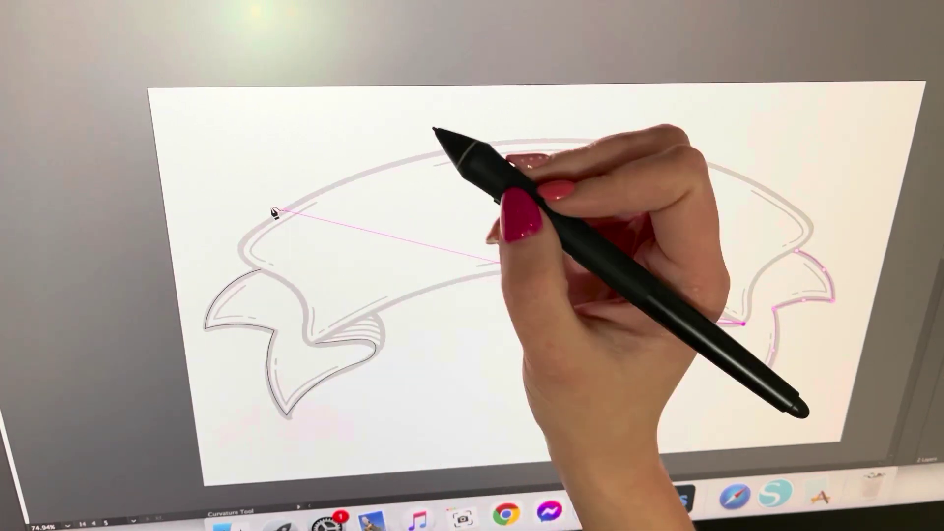
key("v")
left_click(46, 35)
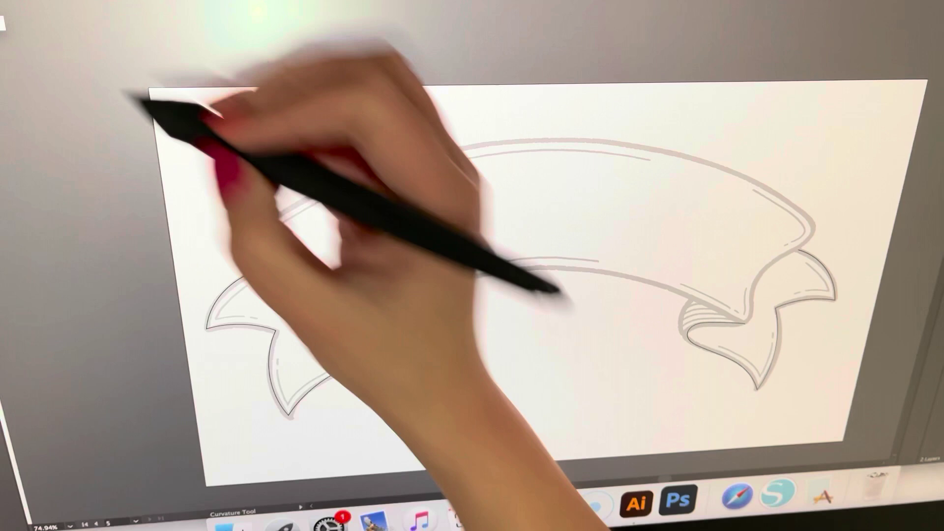
key("shift+grave")
left_click(250, 234)
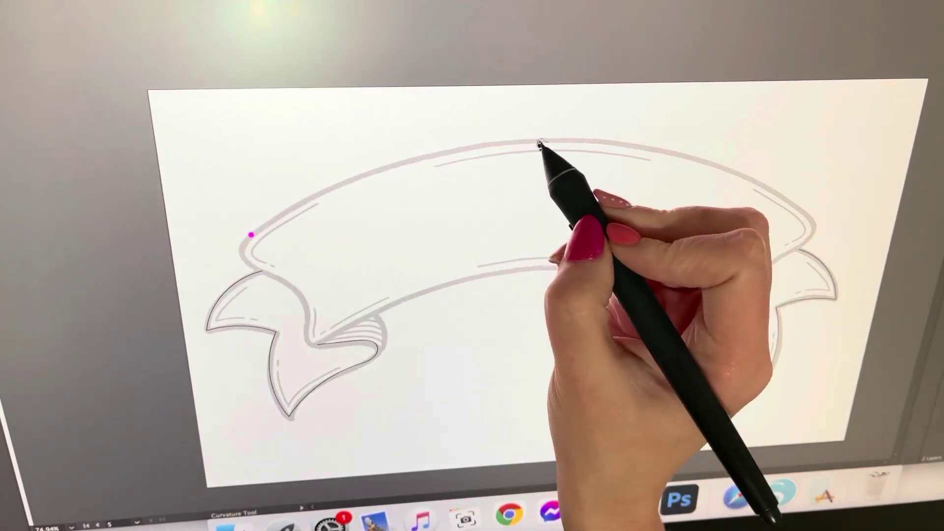
left_click(540, 139)
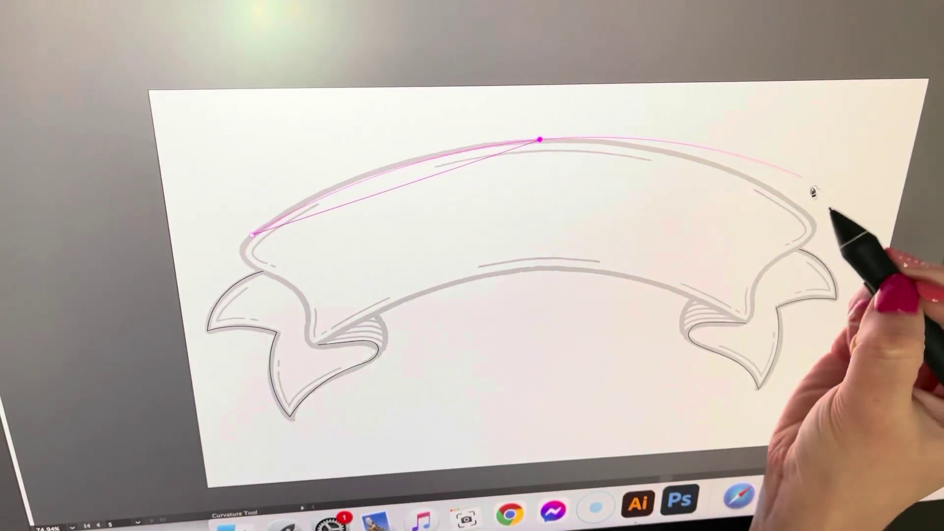
left_click(813, 220)
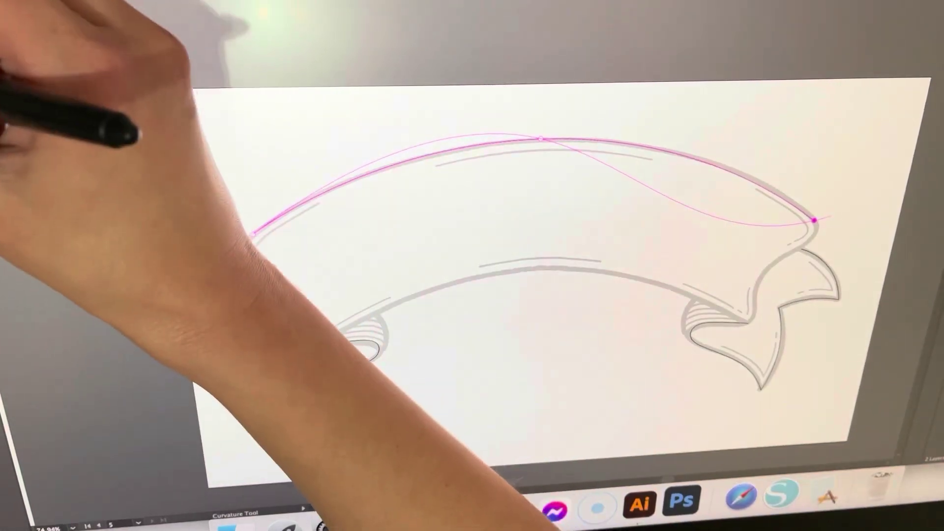
Trace the banner's lower edge and left end to close the body outline.
key("n")
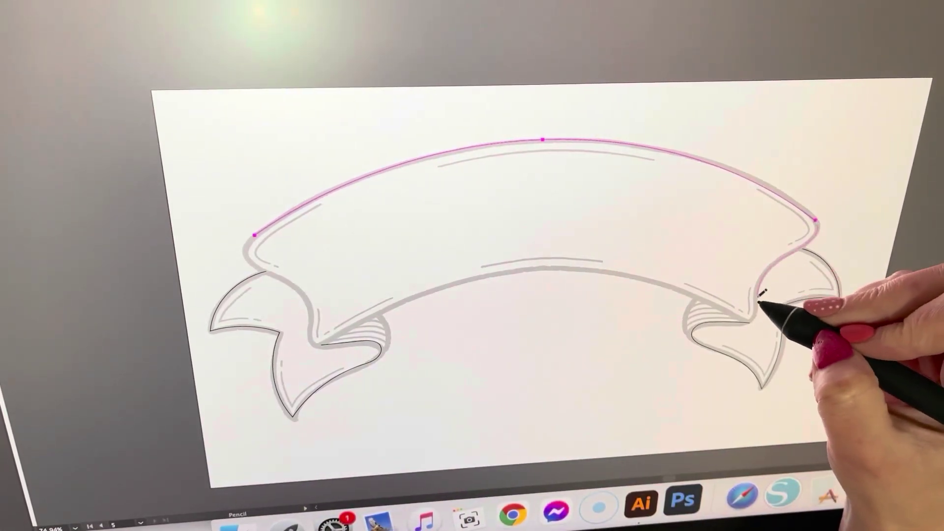
left_click(747, 317)
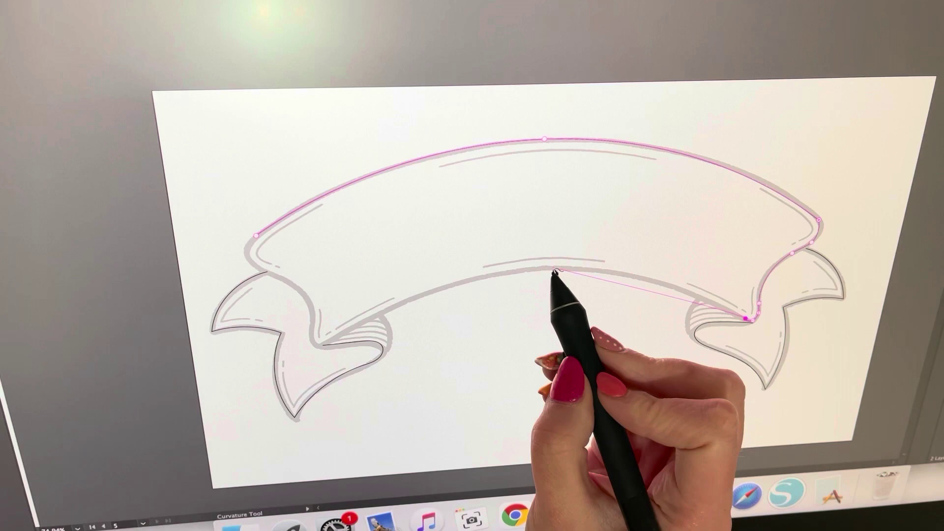
left_click(554, 269)
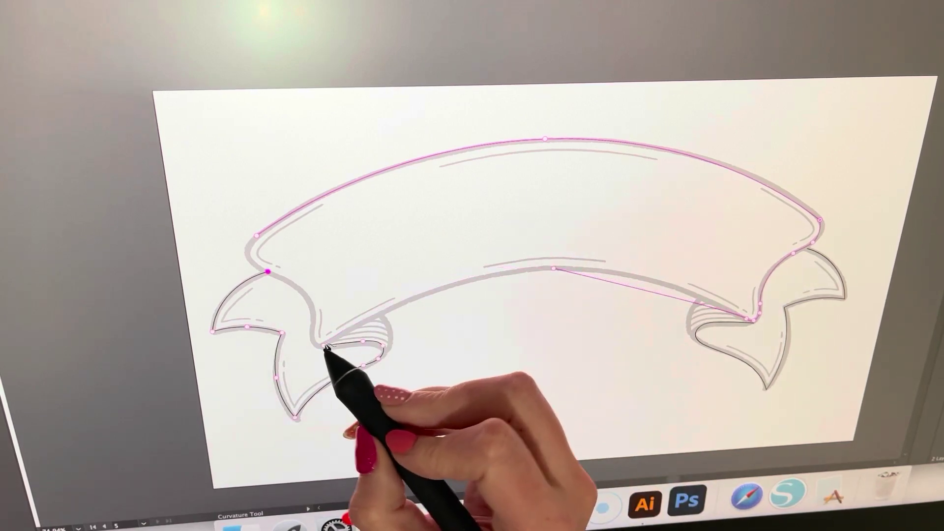
left_click(343, 340)
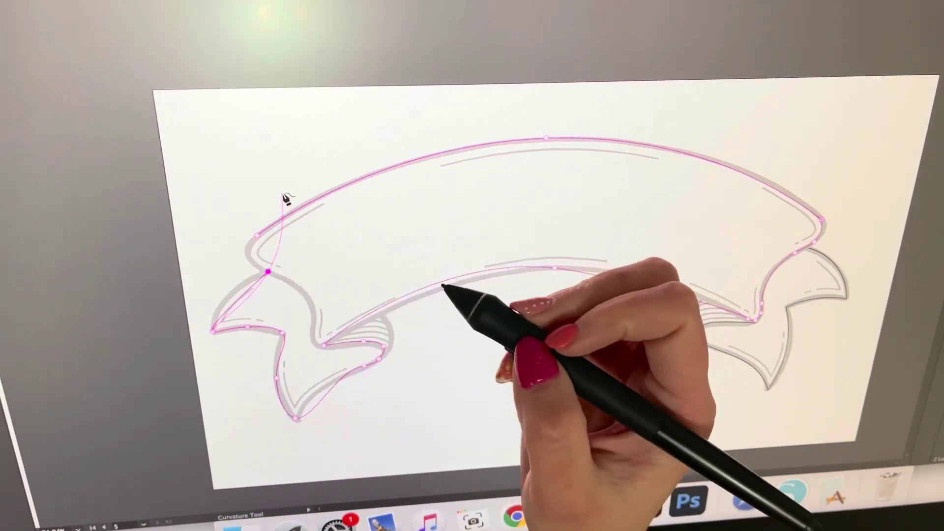
key("ctrl+z")
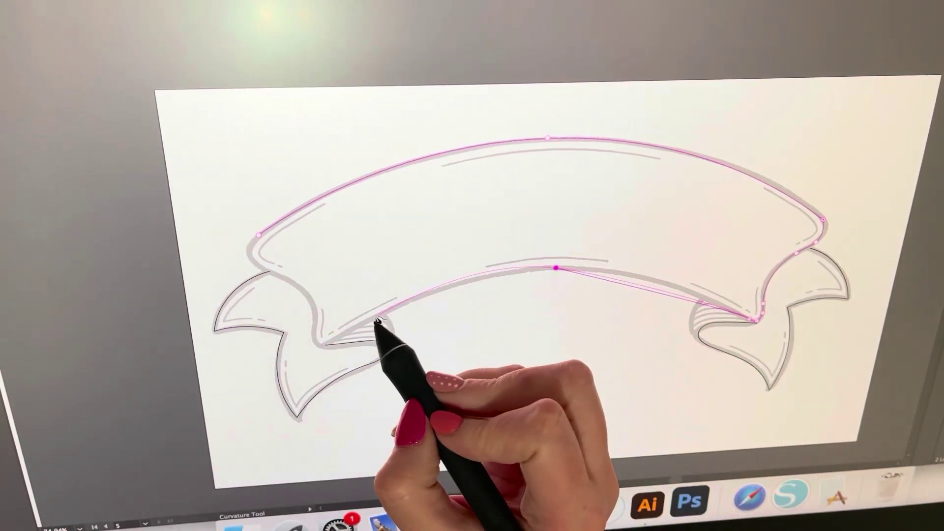
left_click(376, 317)
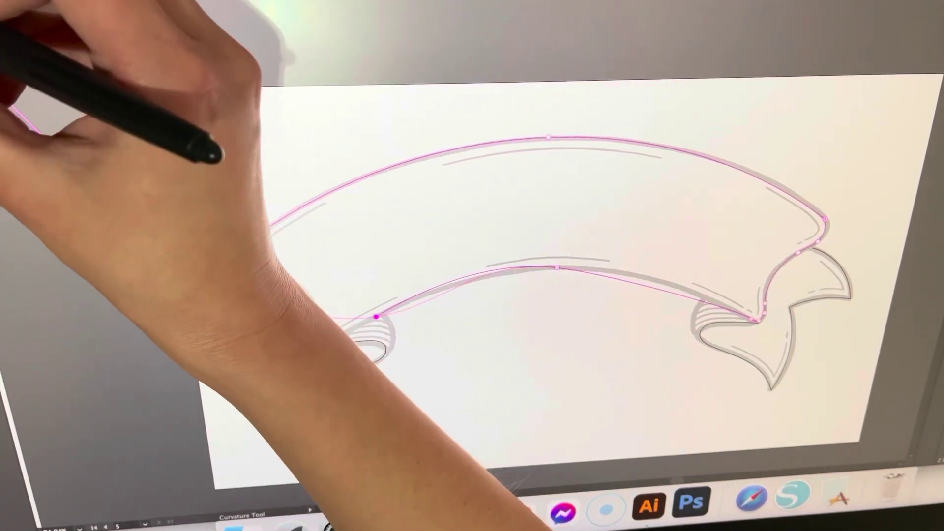
key("n")
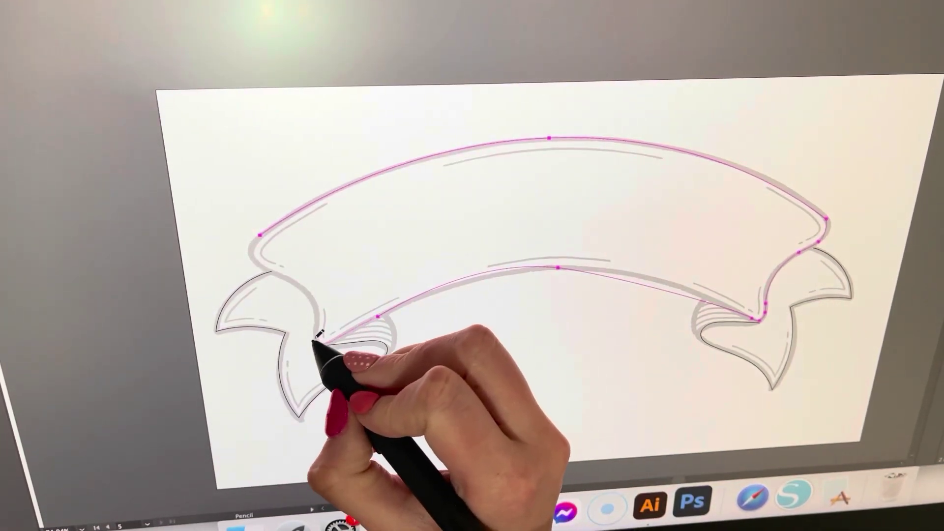
left_click_drag(317, 336, 286, 268)
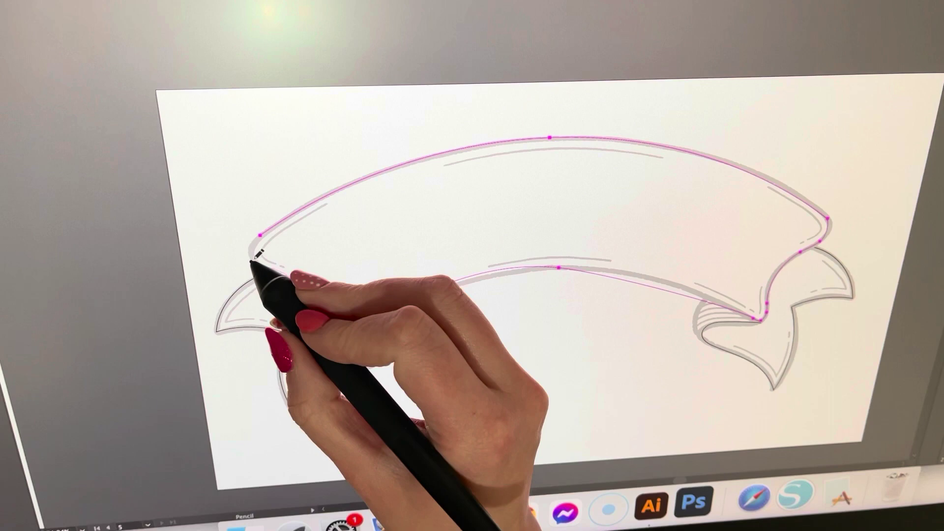
left_click_drag(261, 237, 260, 228)
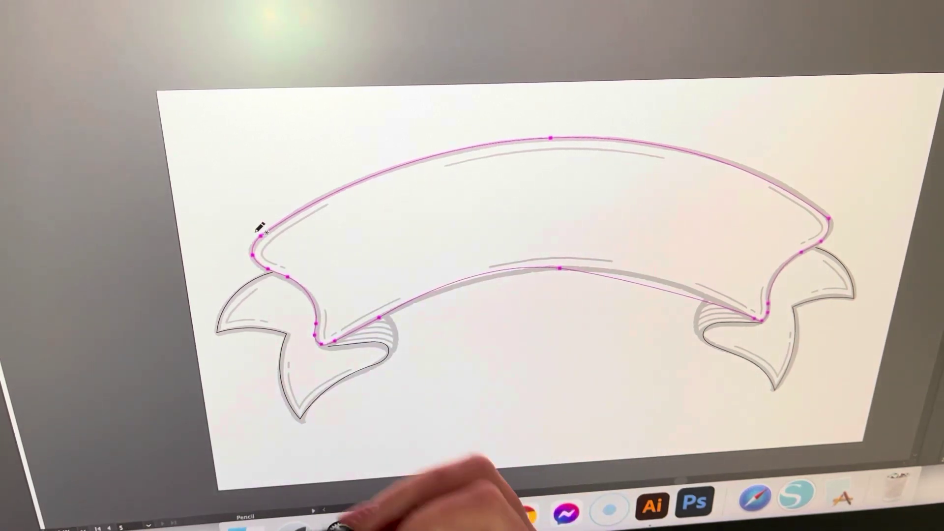
Adjust the anchors and bottom curve segment at the banner's lower centre.
key("a")
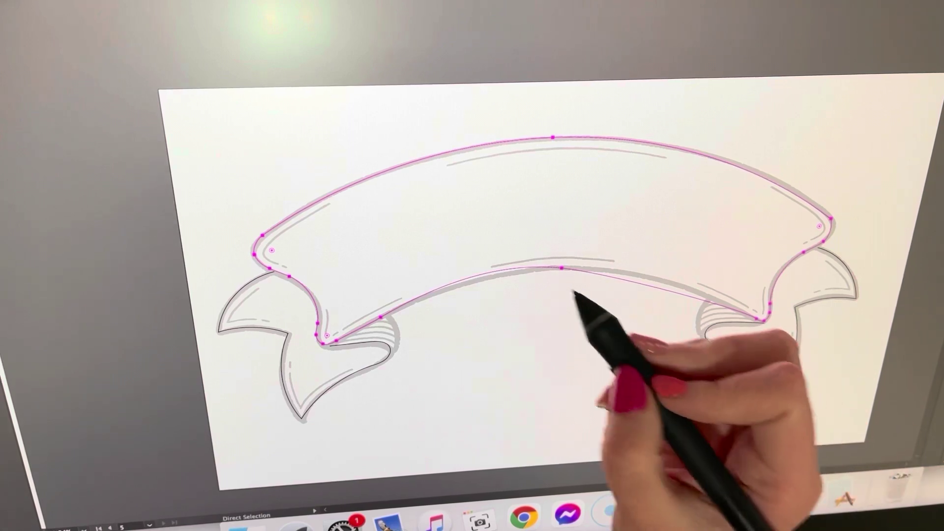
left_click(574, 275)
left_click(526, 269)
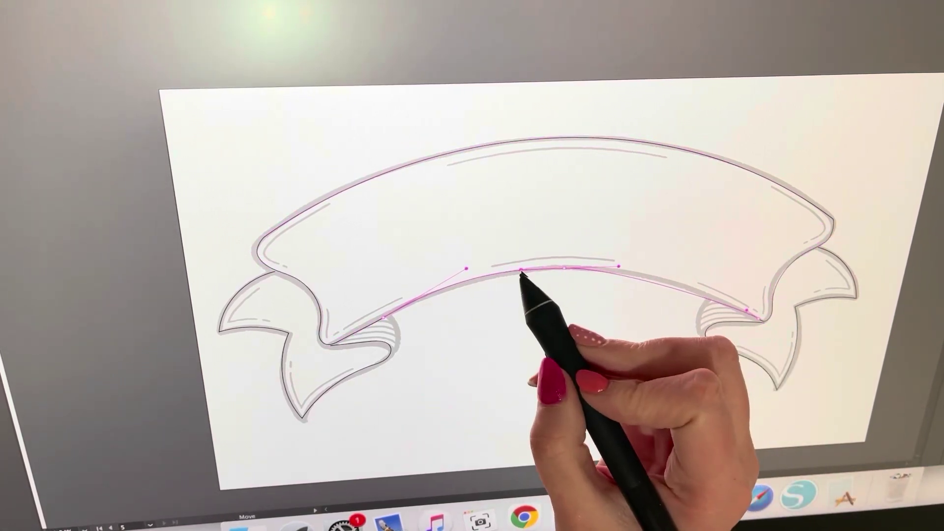
left_click(566, 275)
key("a")
left_click(564, 269)
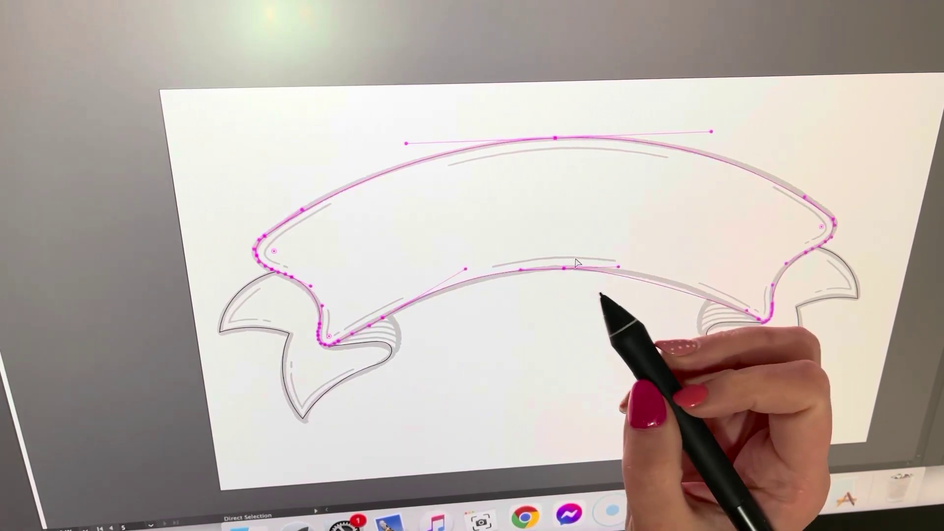
left_click(569, 284)
left_click(580, 270)
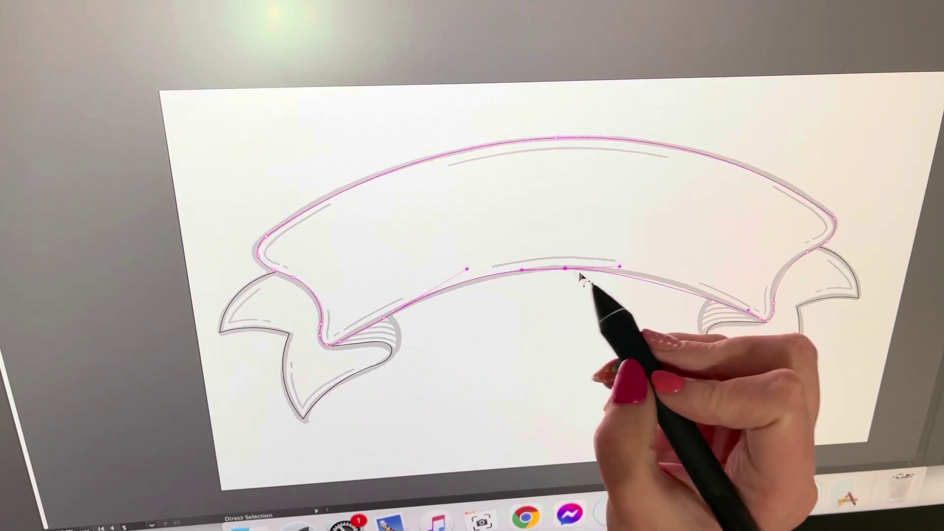
key("v")
Refine the anchors and curve handles at the right fold and top-right corner.
key("a")
left_click(767, 327)
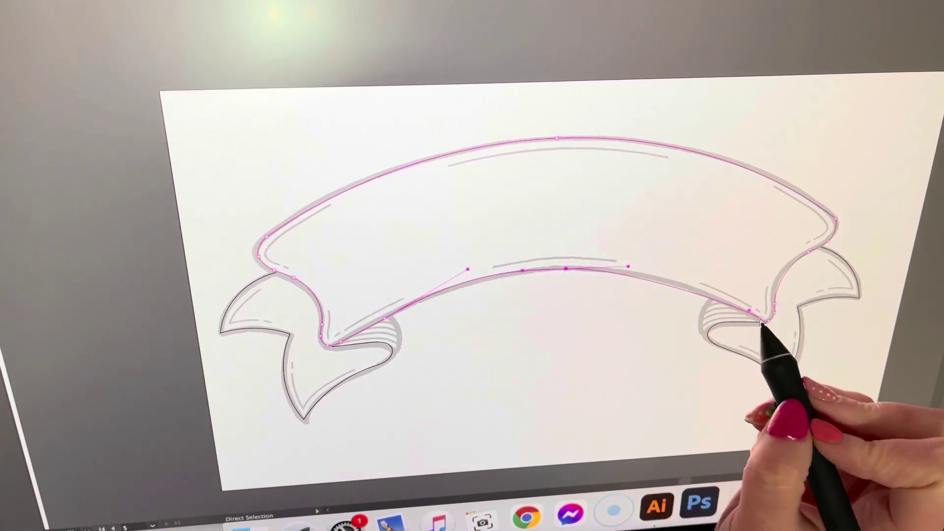
key("a")
left_click(752, 317)
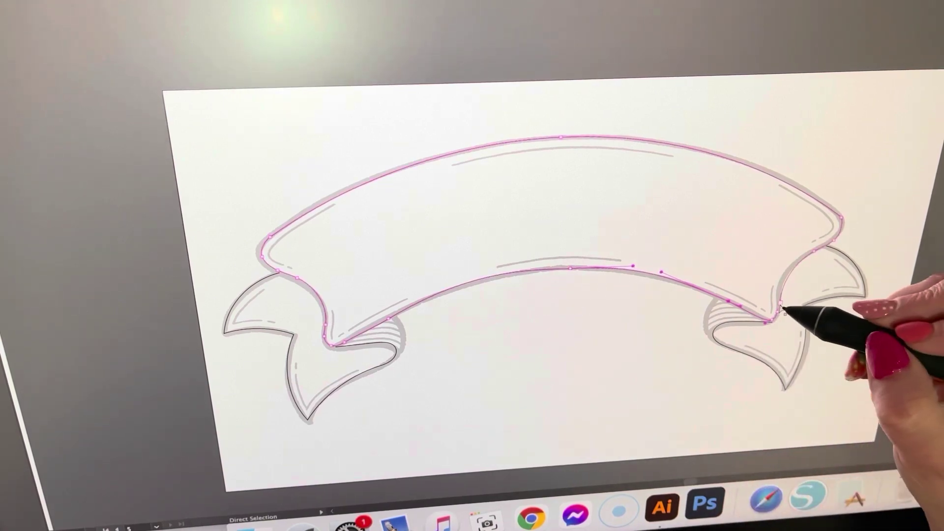
left_click(780, 310)
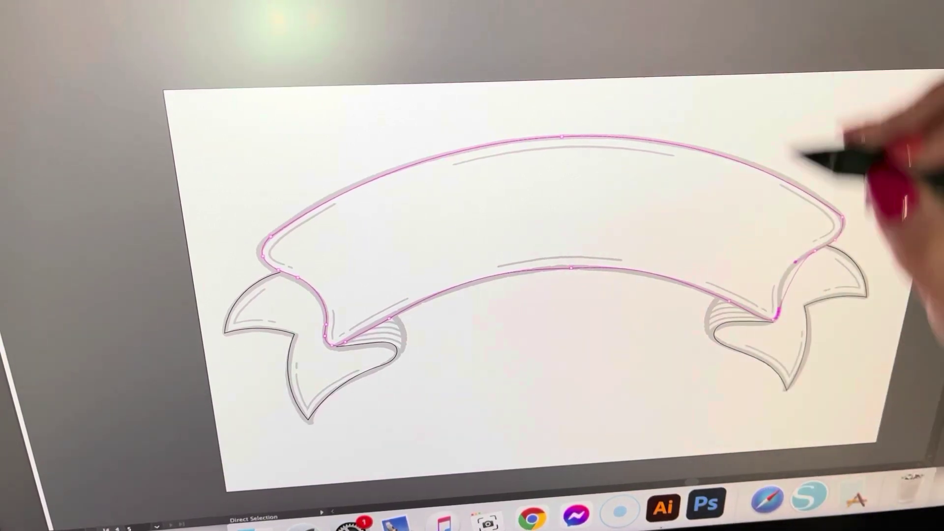
left_click(781, 314)
key("a")
left_click(847, 240)
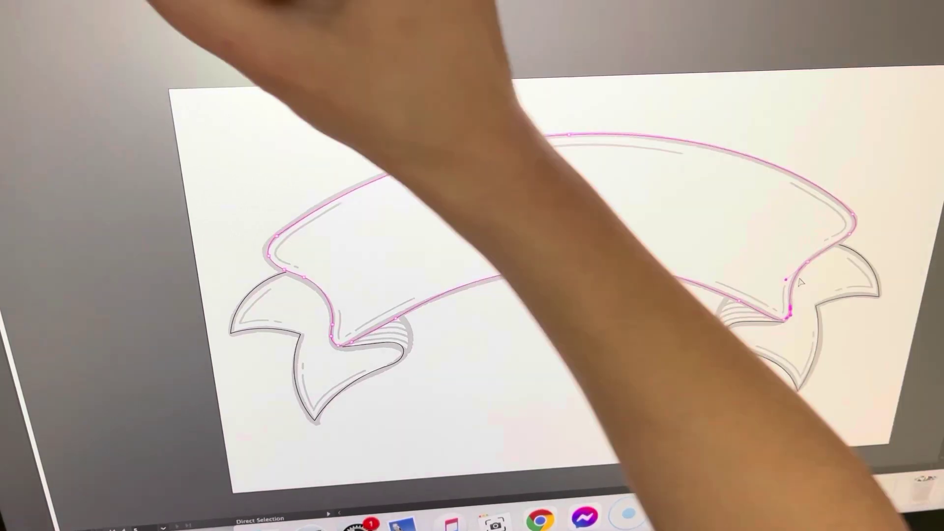
left_click(785, 317)
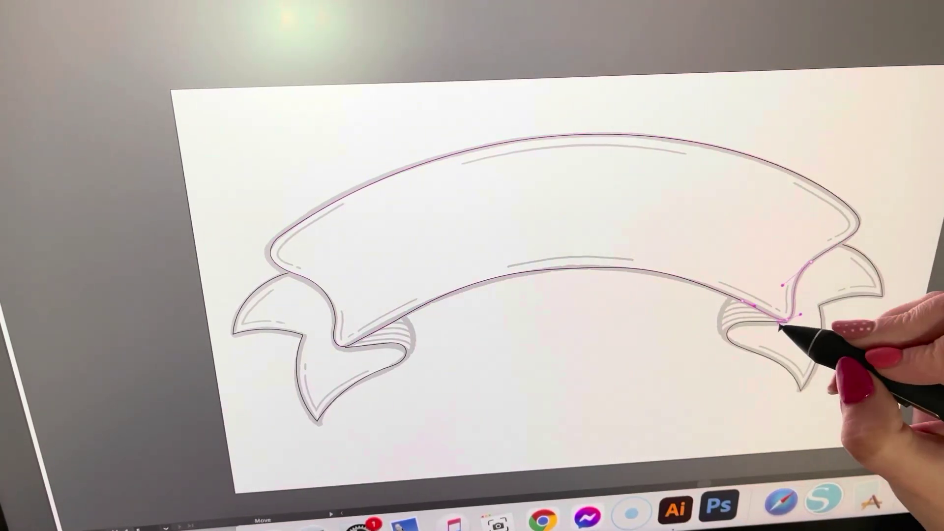
Reshape the left fold, flag paths and long ribbon curve to match the sketch.
left_click(273, 247)
left_click(341, 344)
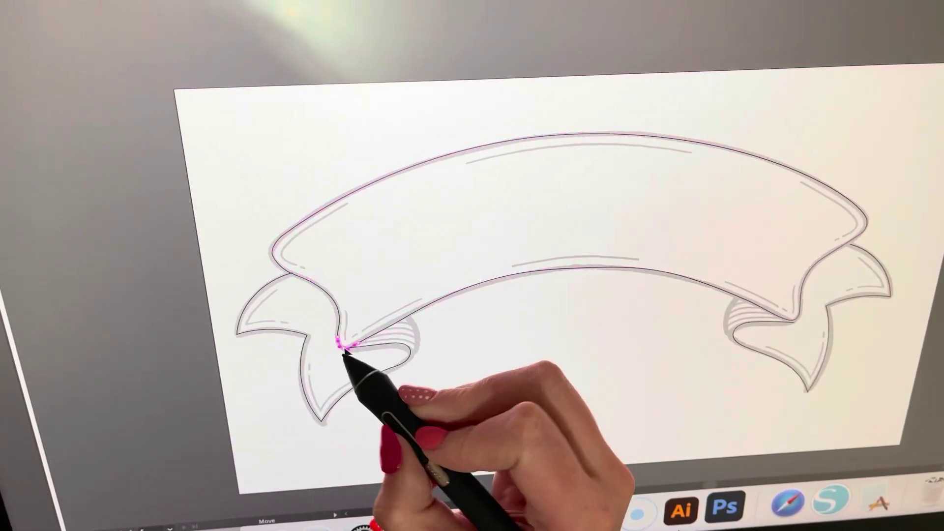
scroll(274, 249, "up", 2)
left_click(338, 473)
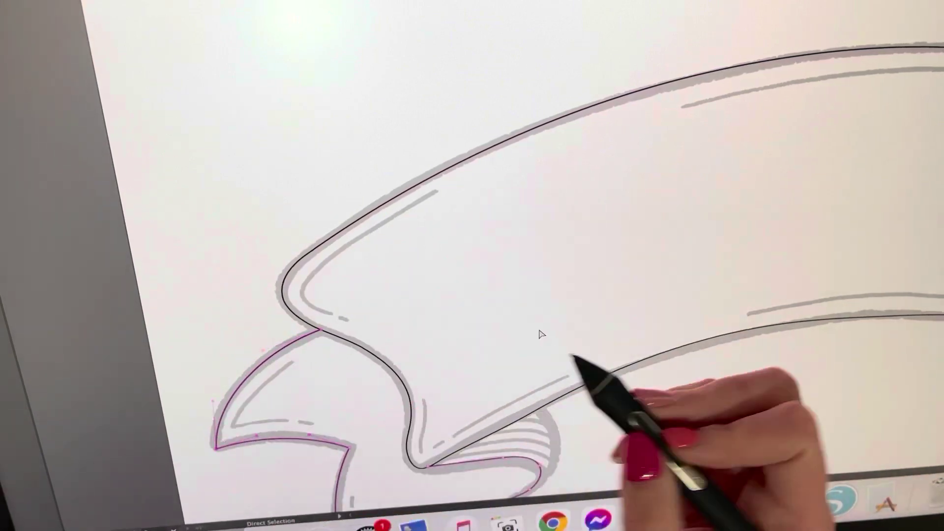
scroll(540, 334, "down", 5)
left_click(418, 304)
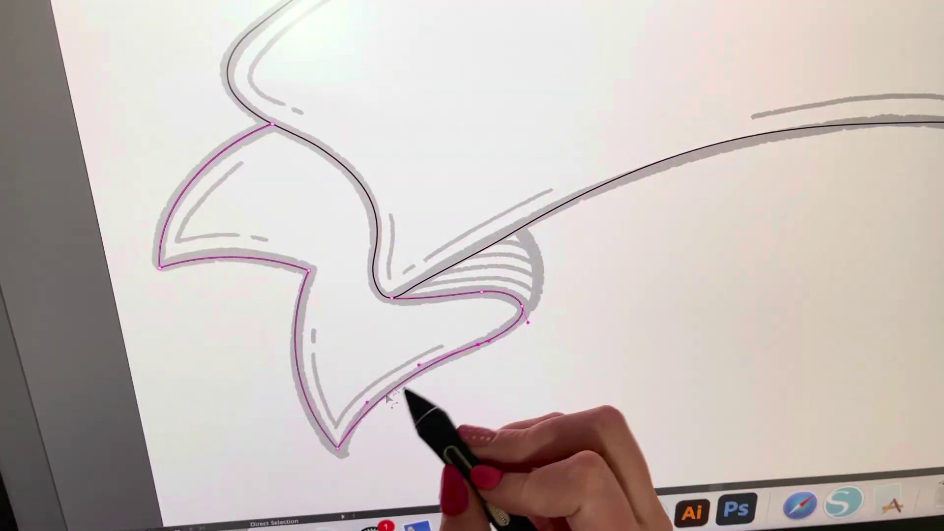
left_click(421, 288)
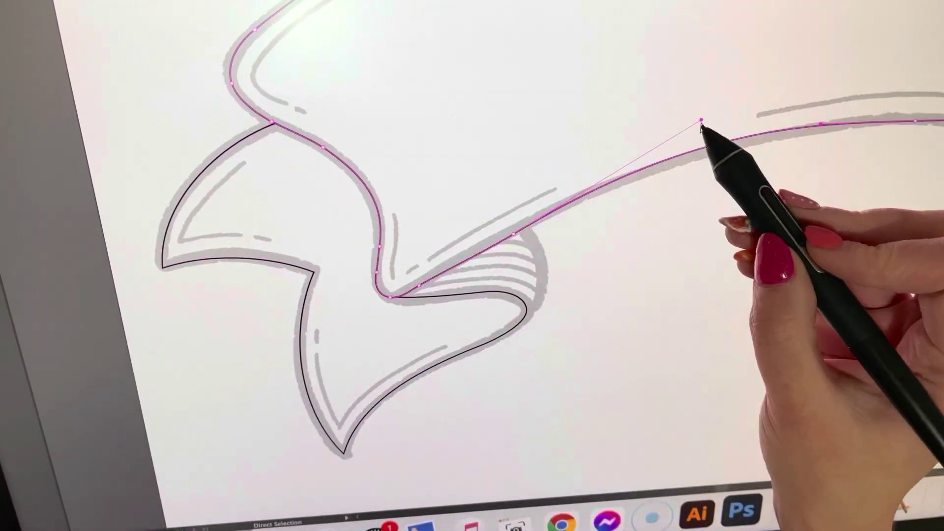
scroll(671, 111, "right", 10)
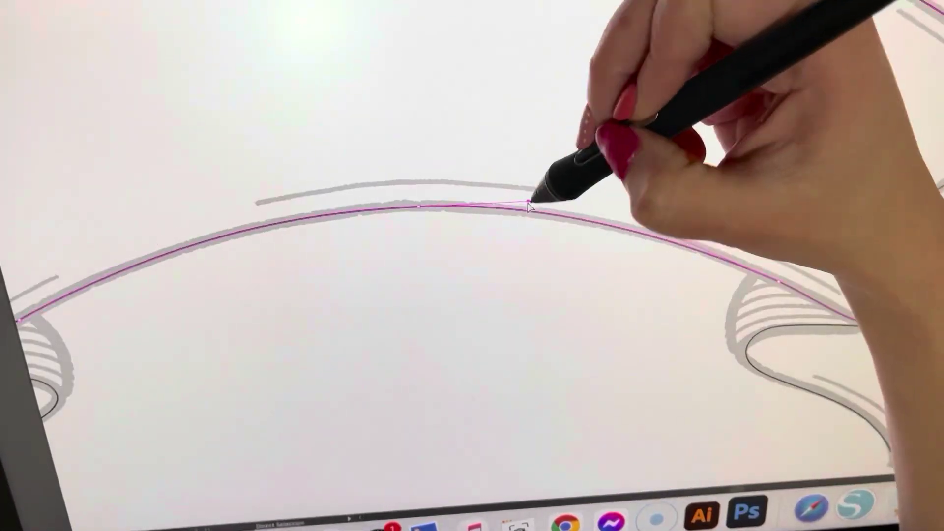
left_click(797, 297)
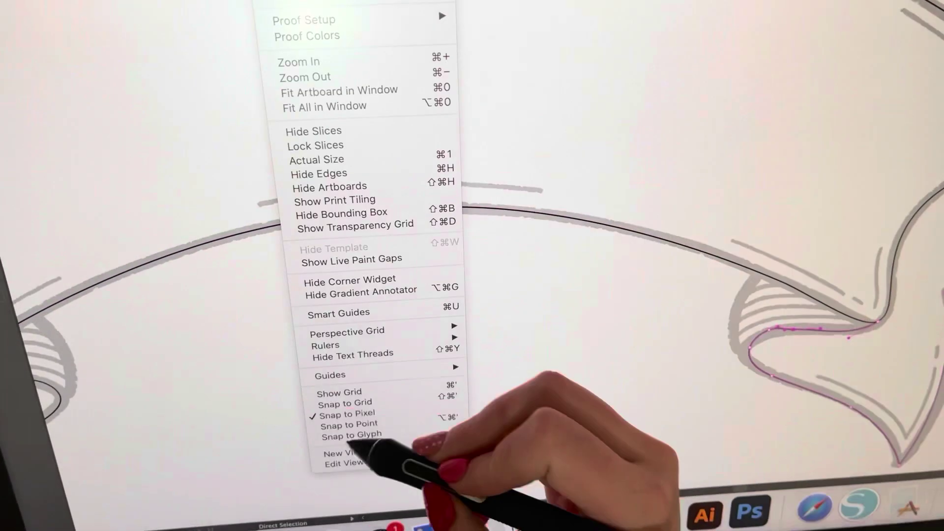
left_click(391, 443)
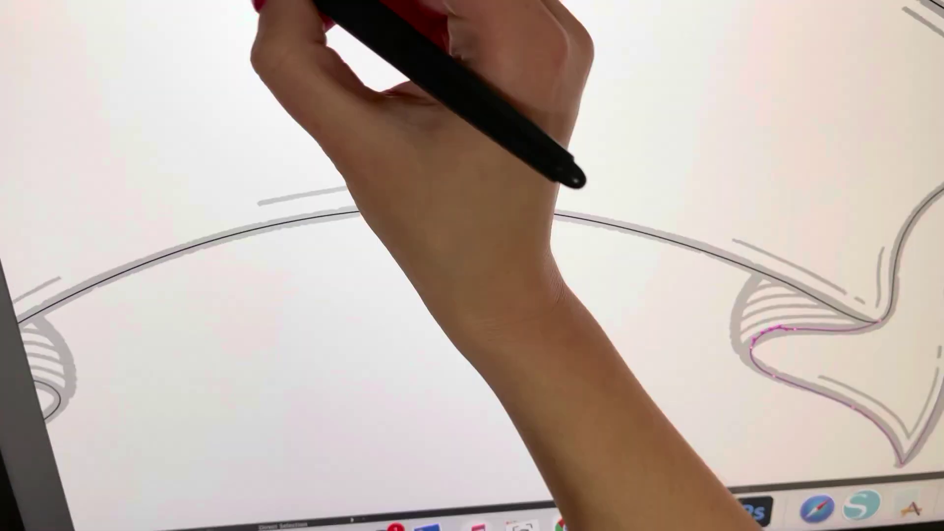
left_click(749, 367)
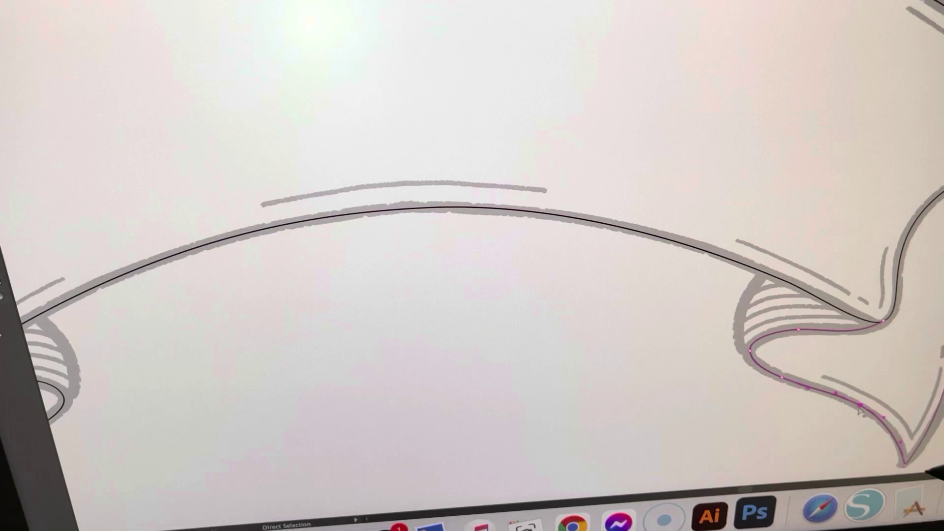
left_click(804, 385)
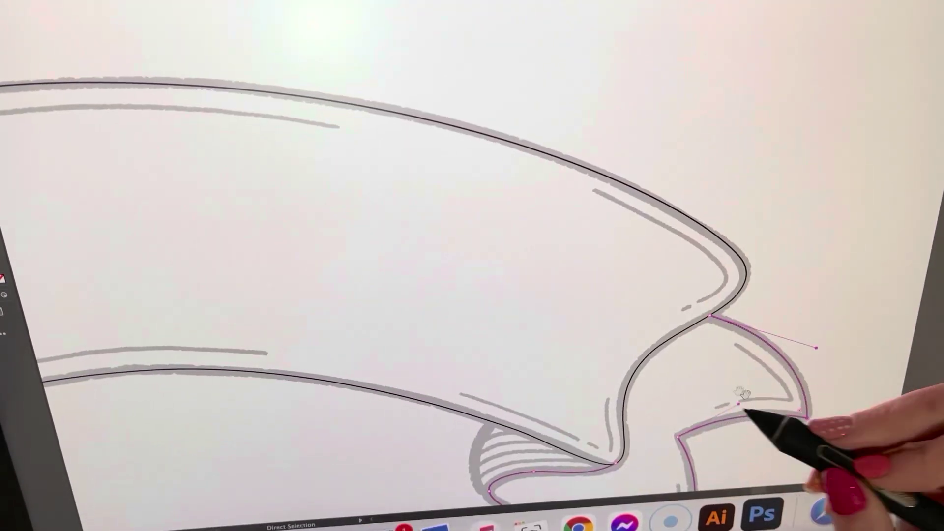
Ink the inner fold lines and accent arcs over the sketch in black.
key("ctrl+0")
key("ctrl+plus")
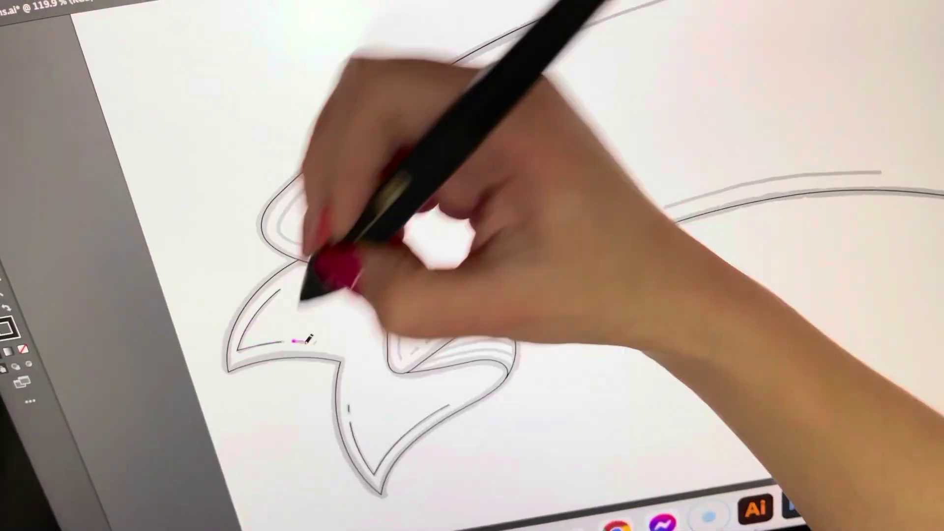
left_click_drag(110, 109, 25, 207)
left_click_drag(193, 332, 280, 267)
left_click_drag(666, 209, 883, 171)
mouse_move(719, 273)
left_mouse_down()
mouse_move(816, 301)
mouse_move(753, 332)
left_mouse_up()
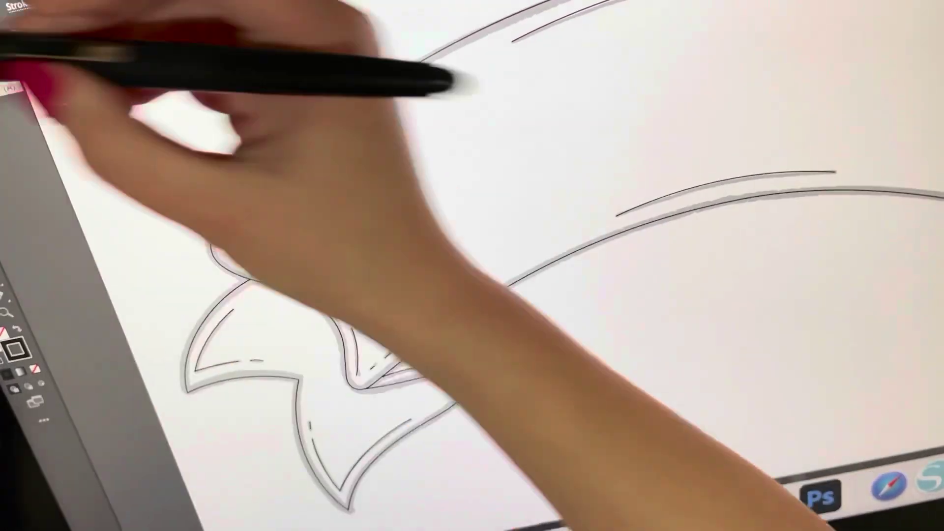
left_click_drag(355, 332, 363, 369)
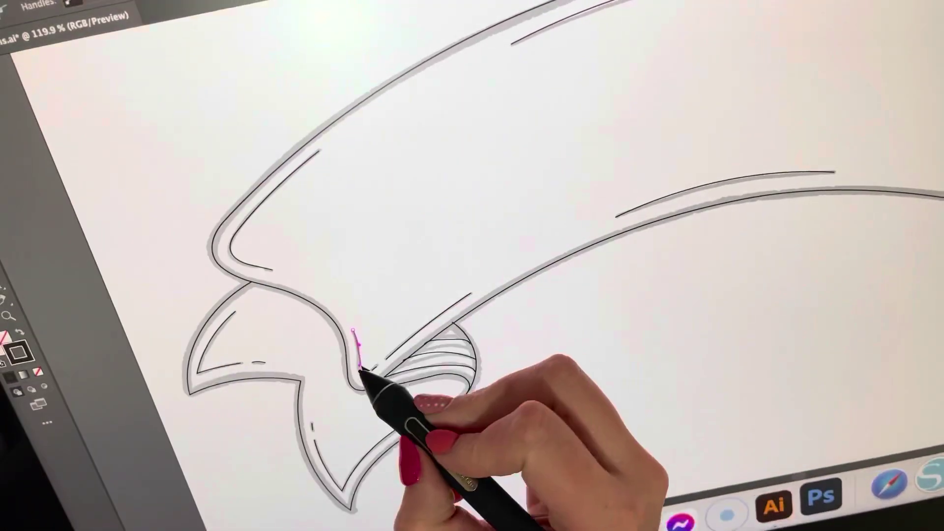
left_click_drag(616, 217, 835, 172)
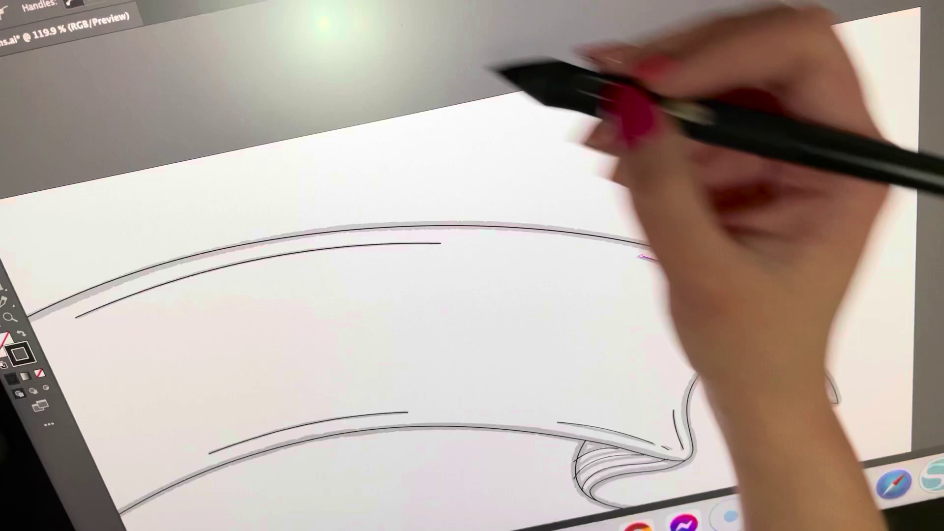
Set the eraser to minimum size and draw the fold-edge and hatching strokes.
key("Return")
left_click_drag(590, 295, 554, 304)
key("Return")
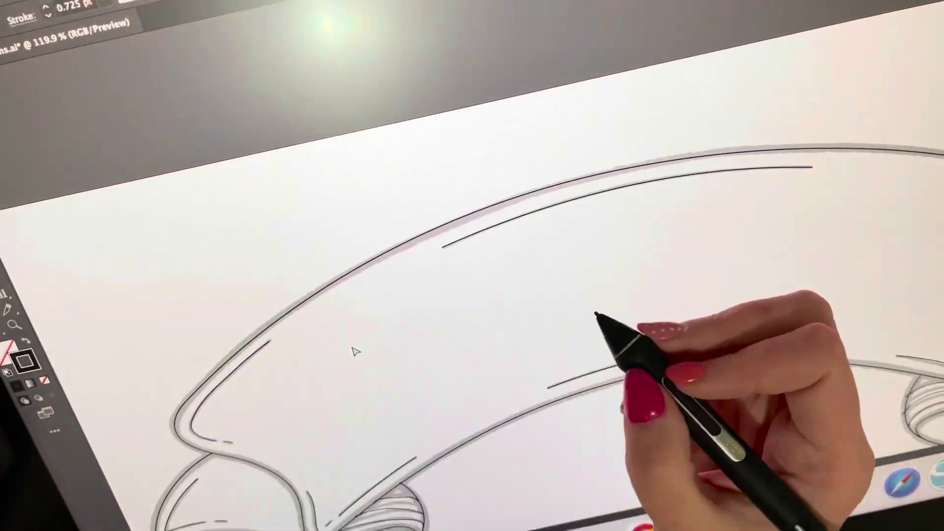
left_click_drag(496, 280, 616, 328)
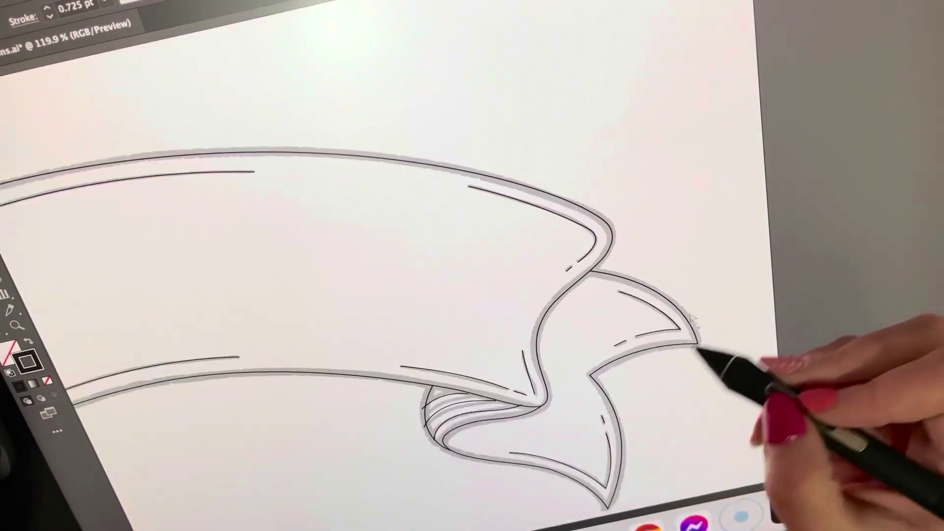
scroll(434, 409, "up", 3)
left_click_drag(563, 379, 553, 376)
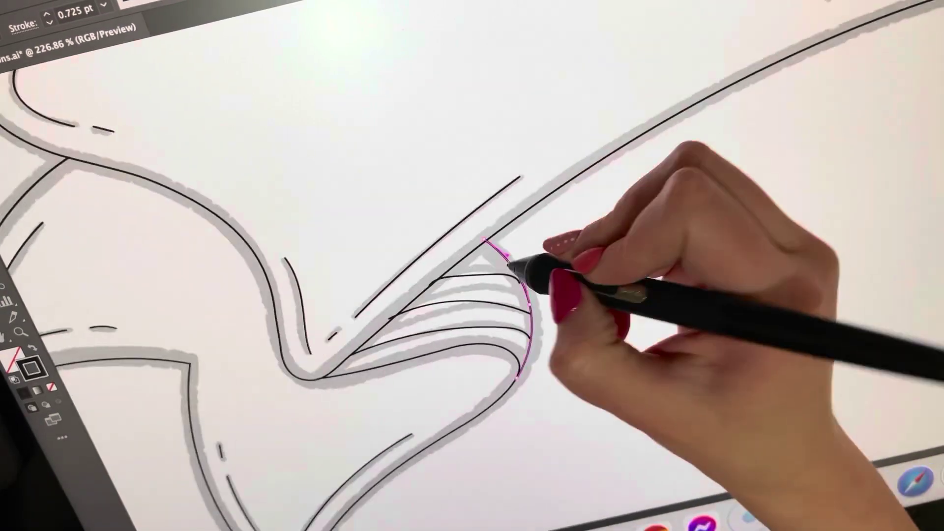
left_click_drag(530, 335, 354, 353)
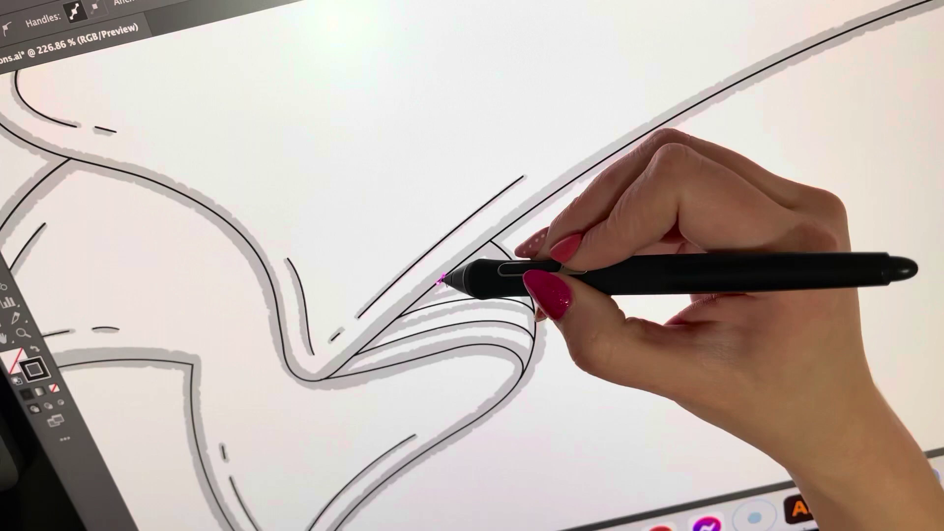
left_click(611, 215)
scroll(681, 264, "down", 3)
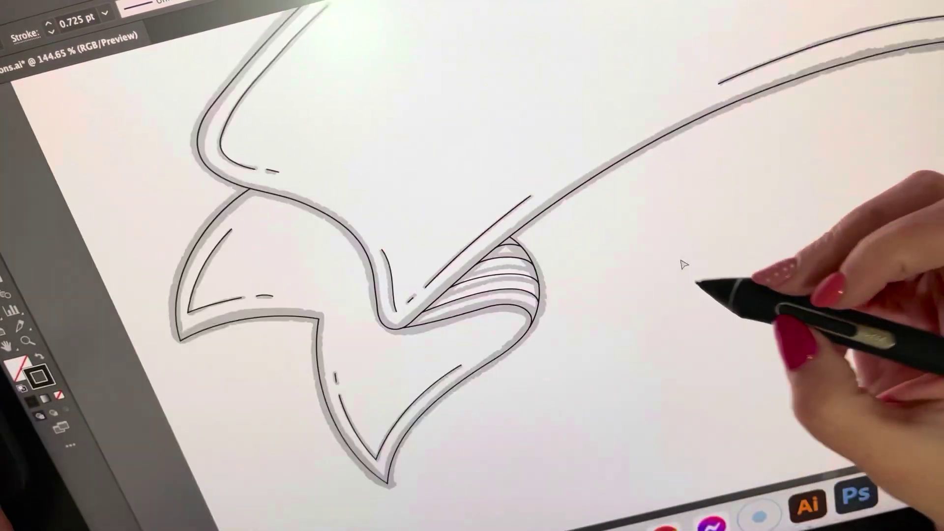
scroll(686, 280, "down", 2)
scroll(687, 281, "down", 1)
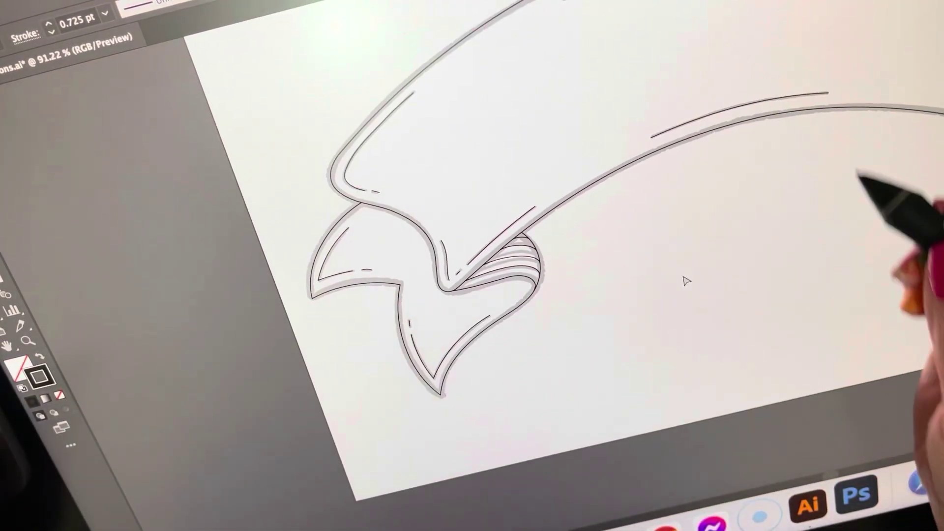
left_click_drag(841, 151, 734, 231)
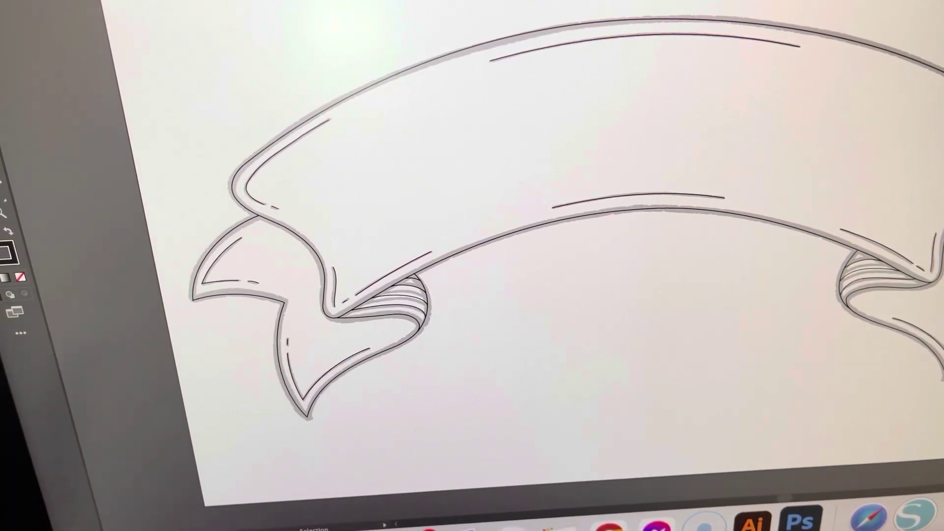
Group the main banner path, left tail and left fold together.
left_click(329, 118)
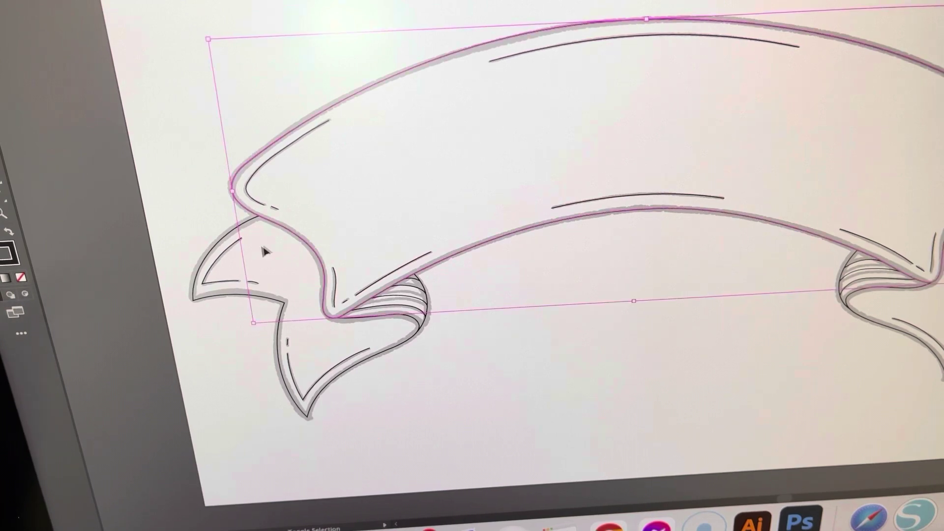
left_click(249, 230, "shift")
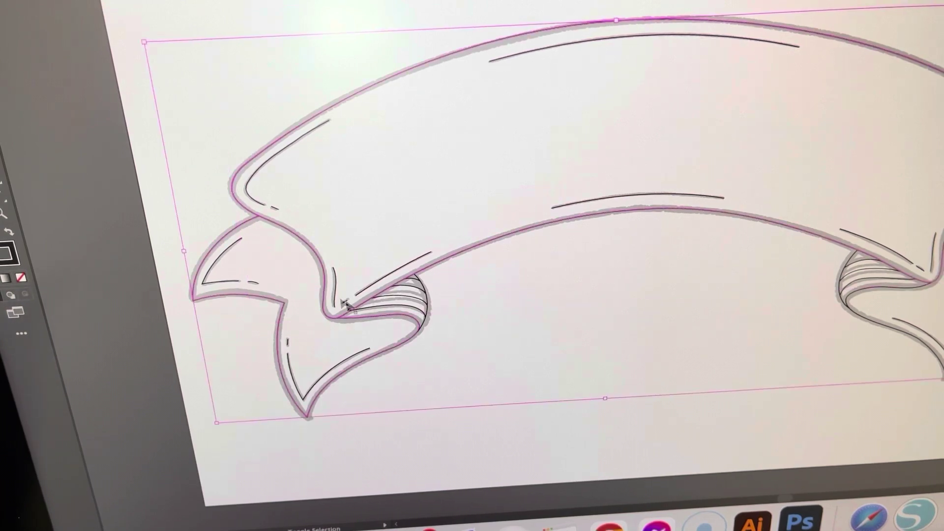
left_click(429, 315, "shift")
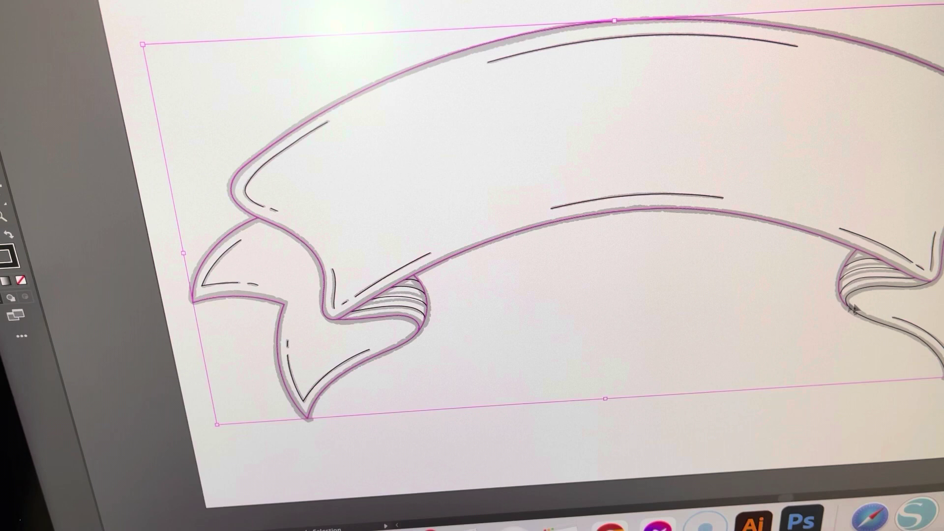
right_click(733, 217)
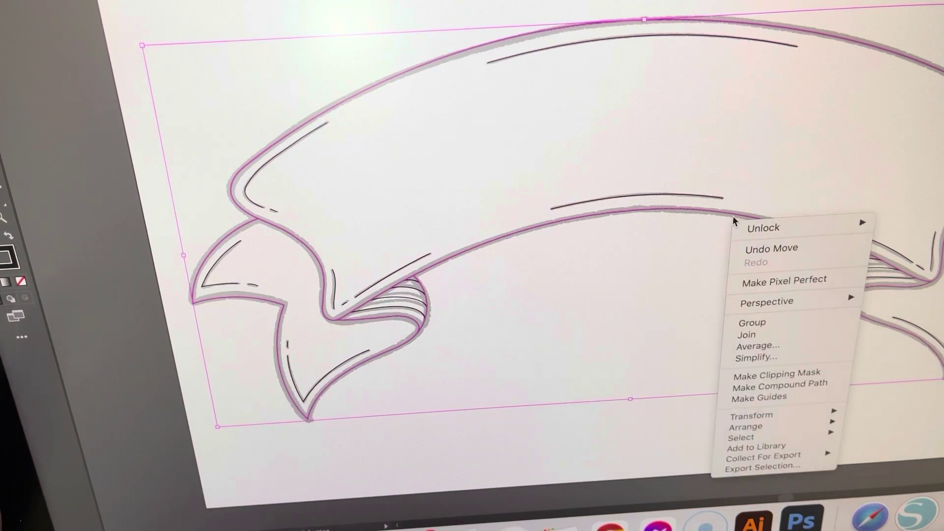
left_click(764, 322)
left_click(627, 318)
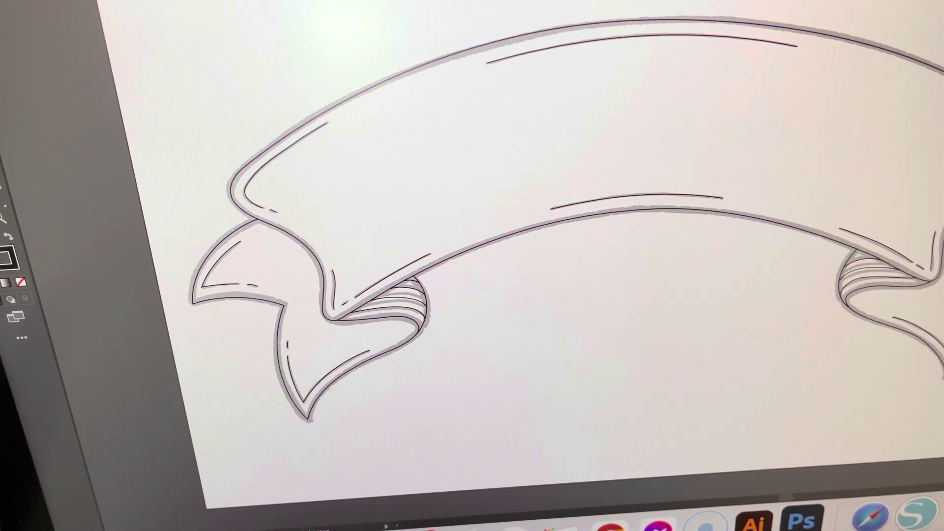
Select all the ribbon artwork and group it into one object.
key("ctrl+a")
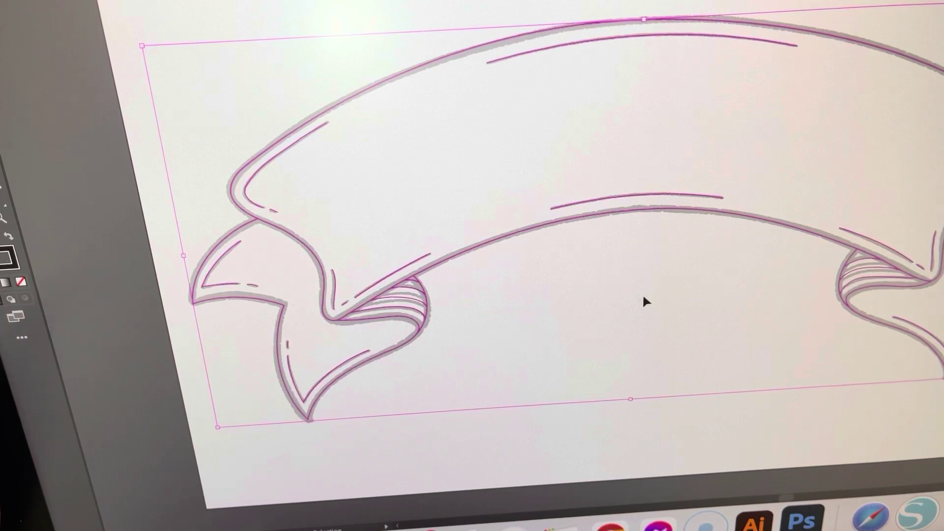
right_click(557, 211)
left_click(584, 317)
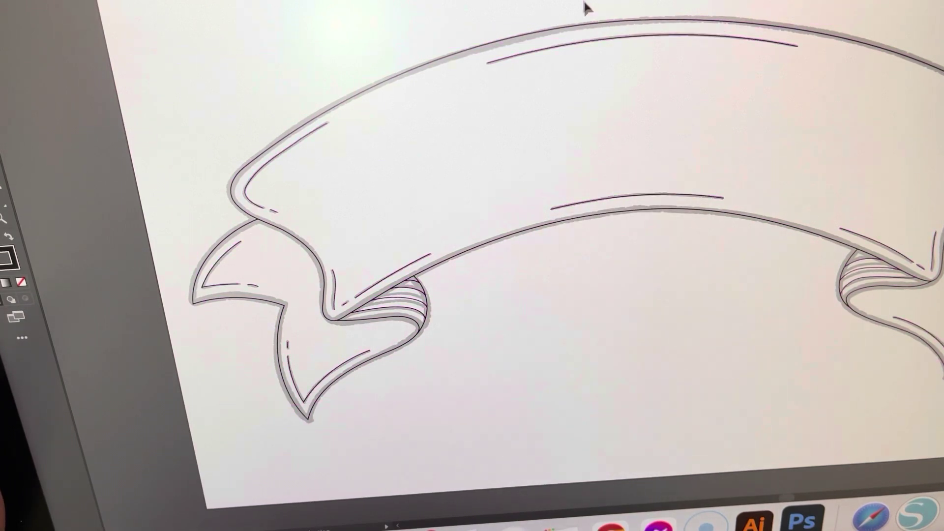
left_click(609, 28)
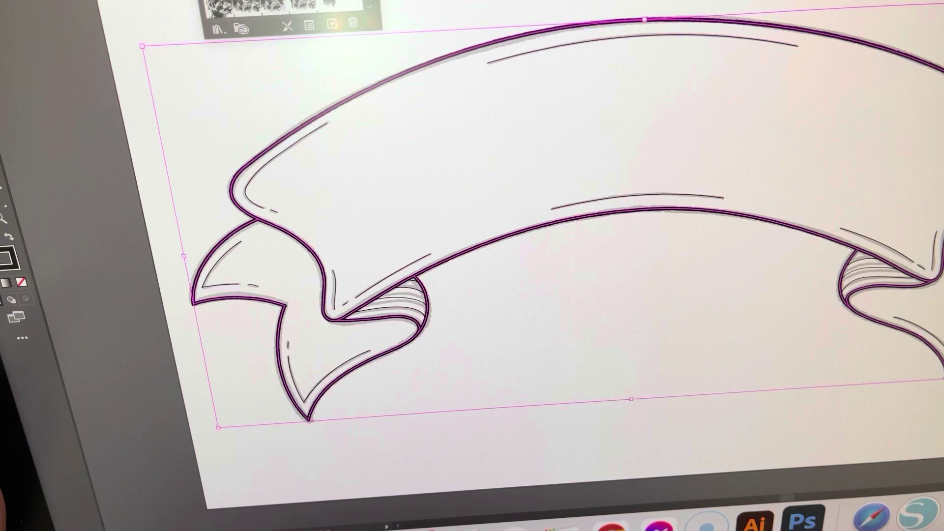
Apply a thinner dark brush from a brush library to the inner detail lines.
left_click(610, 41)
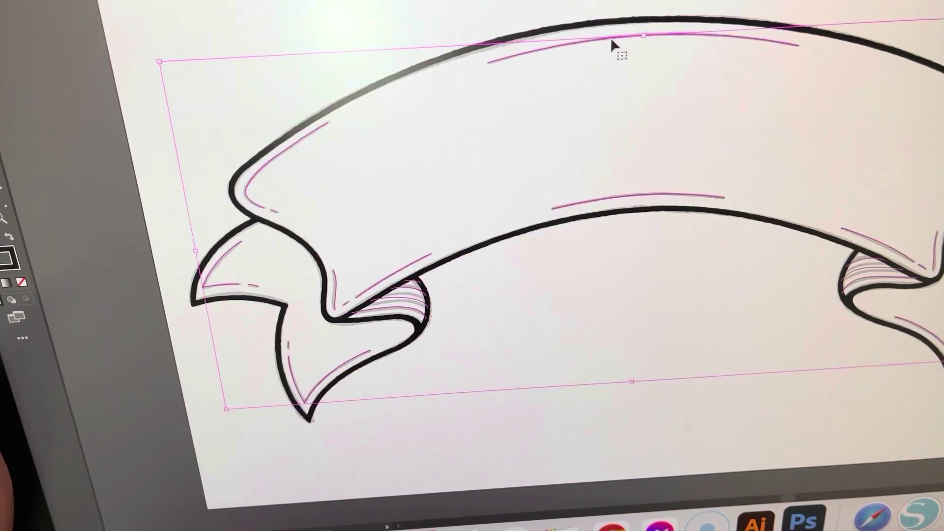
key("F5")
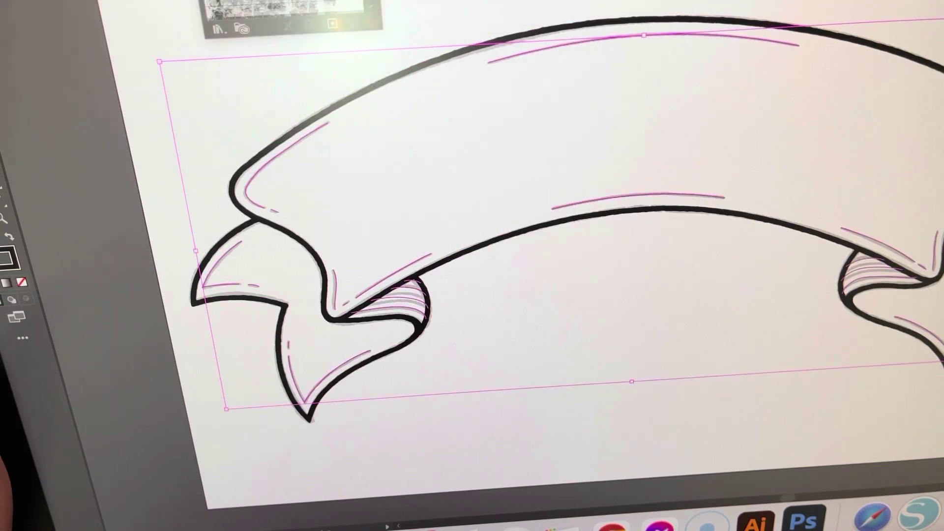
scroll(284, 11, "down", 2)
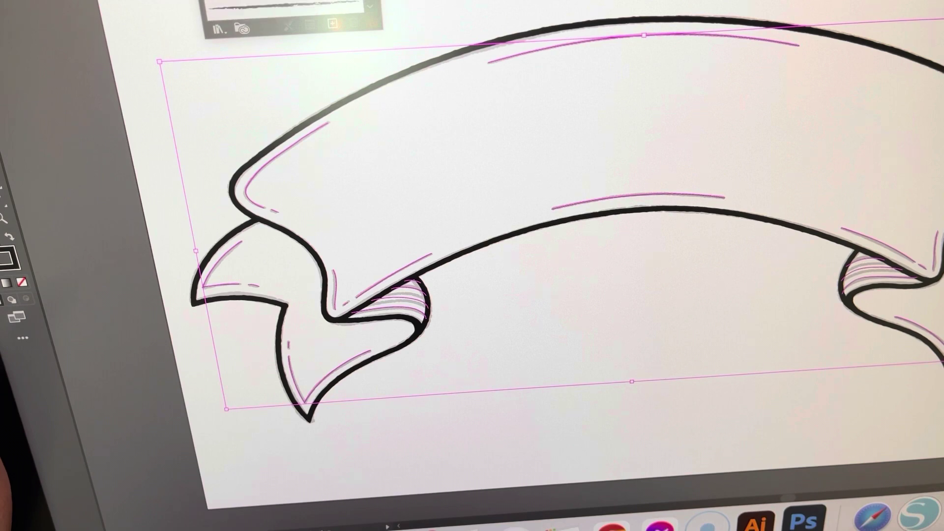
scroll(285, 11, "down", 1)
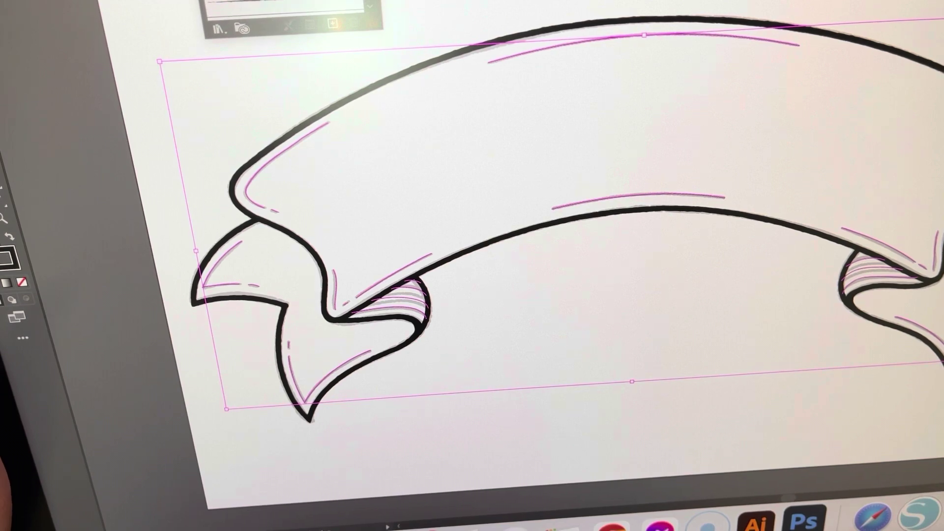
key("F5")
left_click(491, 91)
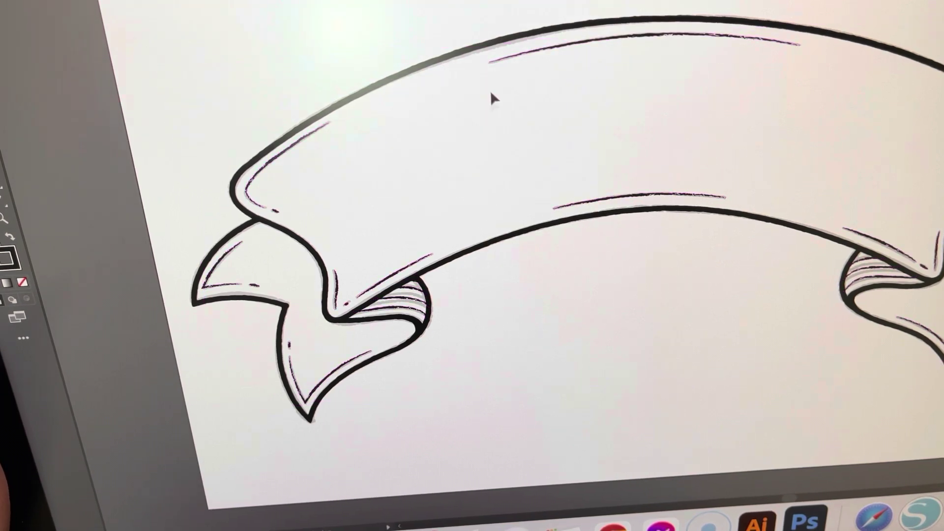
key("ctrl+minus")
key("ctrl+minus")
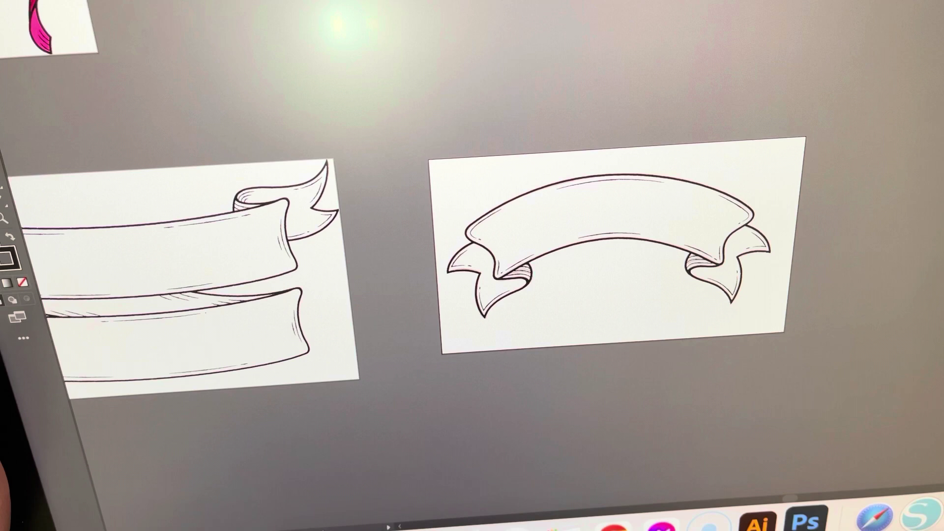
Delete the placed sketch image under the banner, then reselect the banner artwork.
key("ctrl+alt+a")
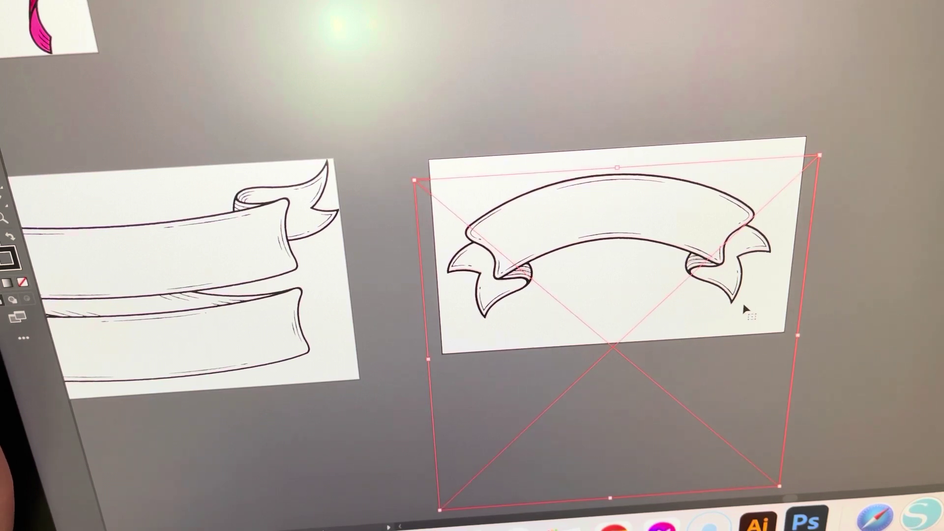
key("ctrl+shift+a")
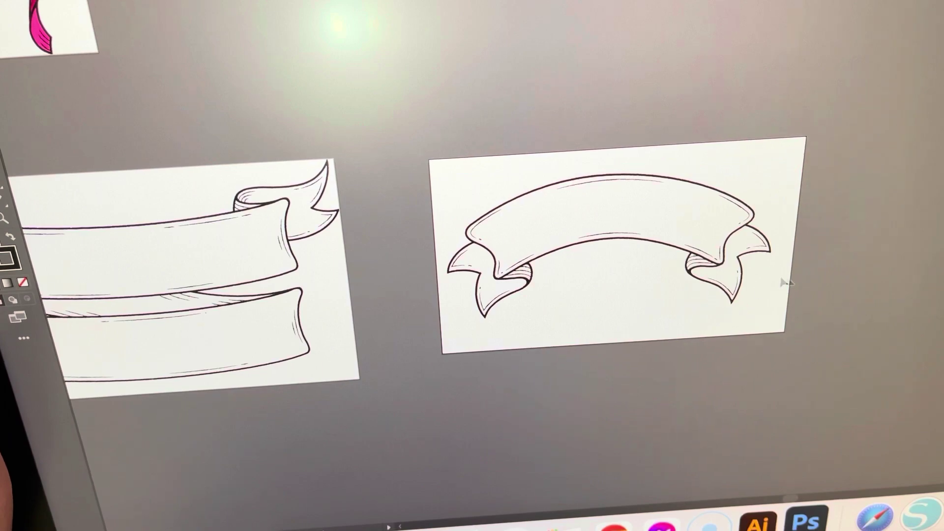
scroll(667, 228, "up", 3)
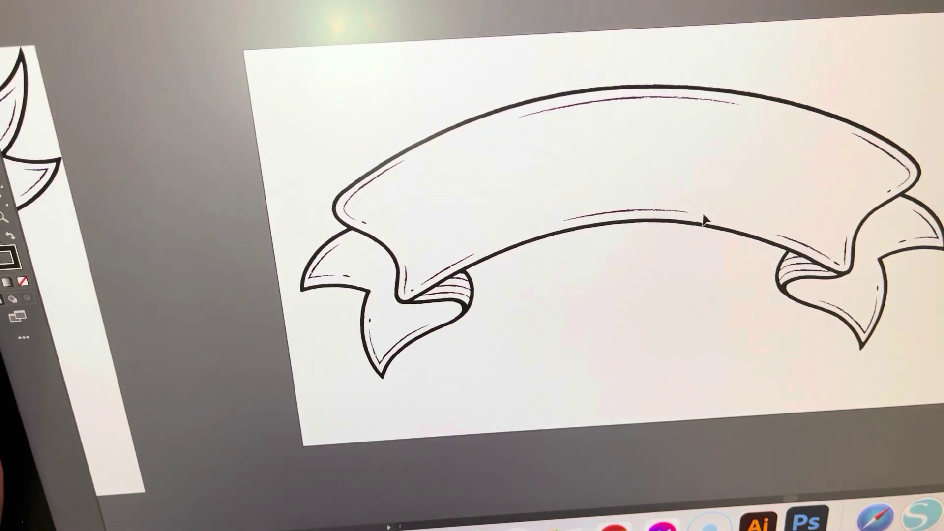
scroll(681, 205, "up", 1)
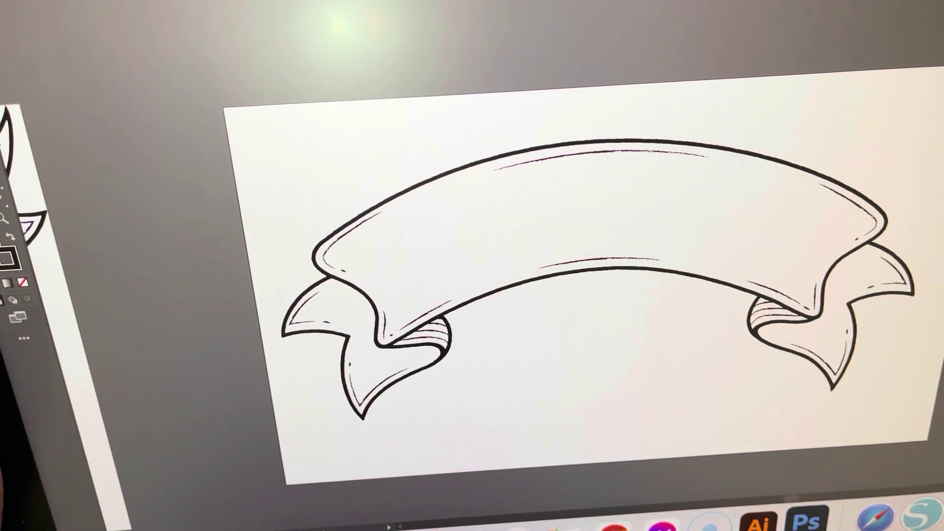
left_click(889, 235)
scroll(885, 222, "down", 3)
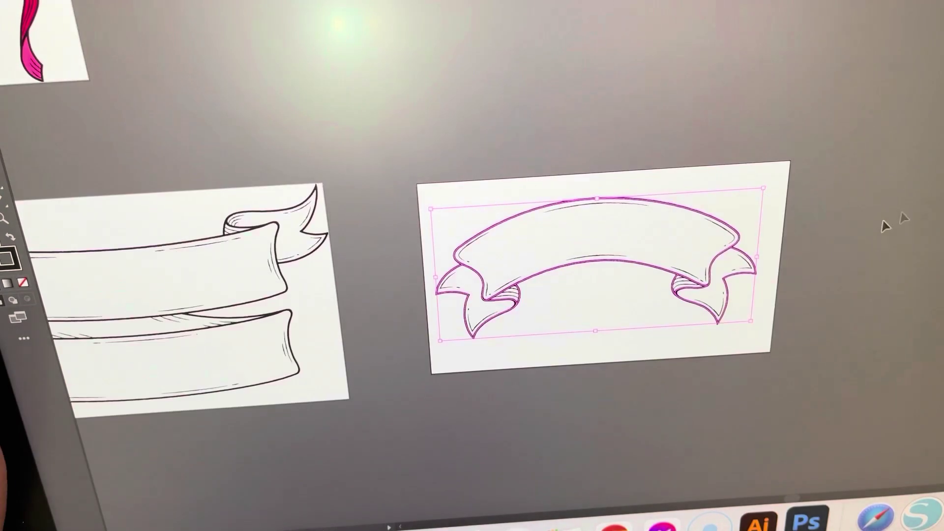
key("a")
key("v")
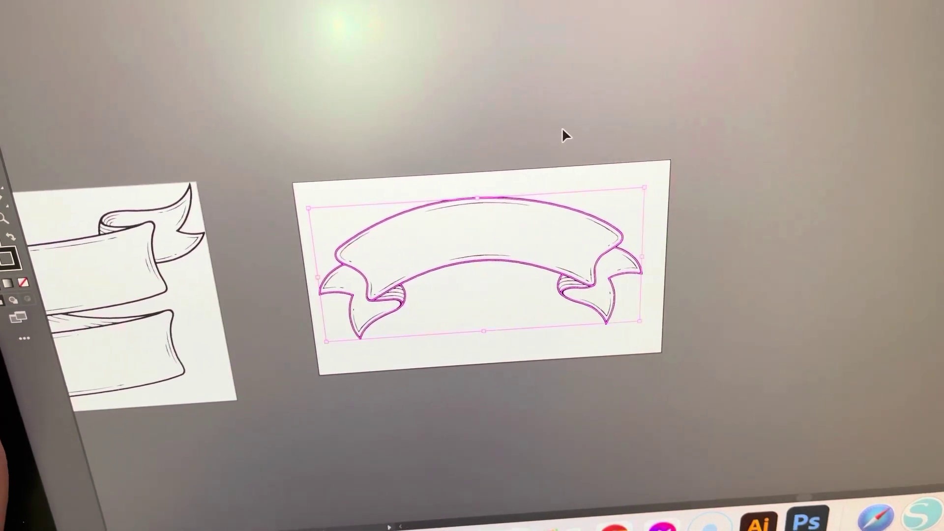
left_click(169, 163)
scroll(548, 127, "up", 3)
left_click(548, 128)
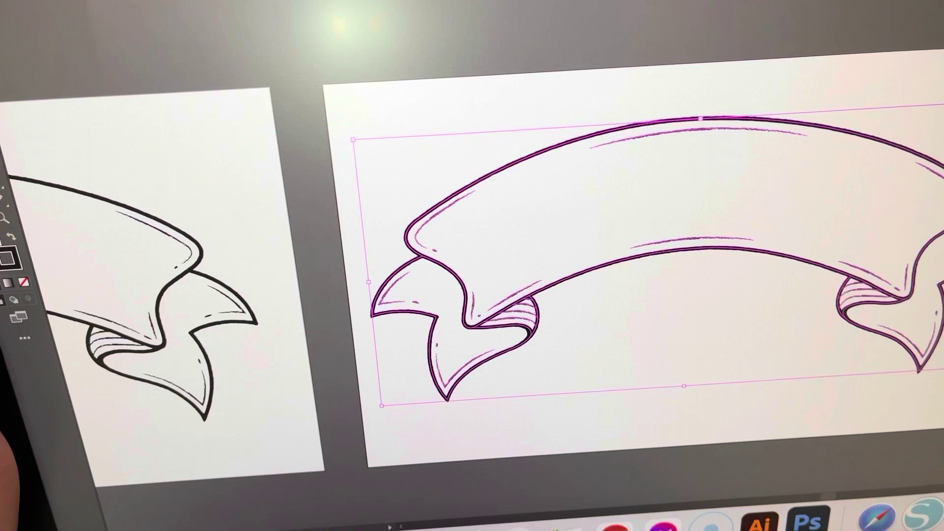
Pick magenta in the Color Picker and fill the banner body and tails.
key("k")
left_click(908, 265)
double_click(8, 252)
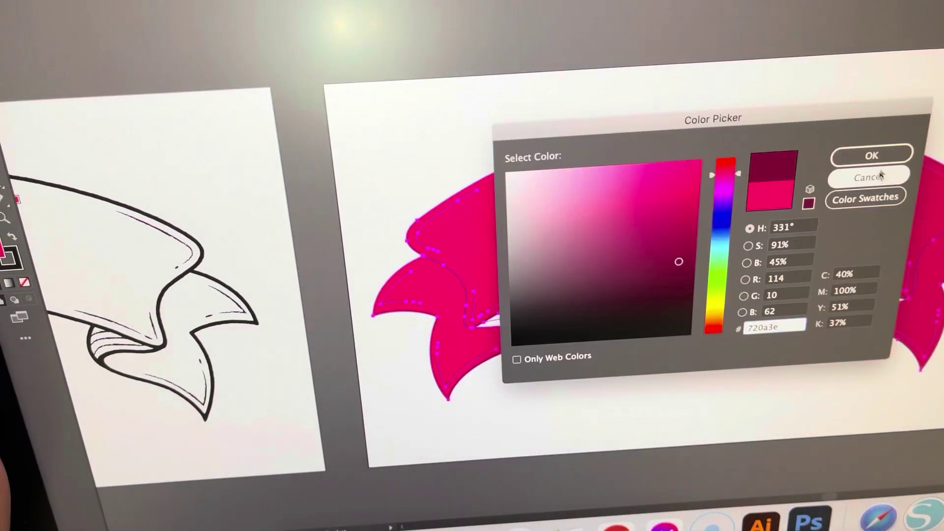
left_click(873, 154)
left_click(516, 317)
left_click(855, 288)
Ungroup the banner into separate paths and clear the unwanted magenta fill.
key("v")
left_click(680, 259)
left_click(682, 236)
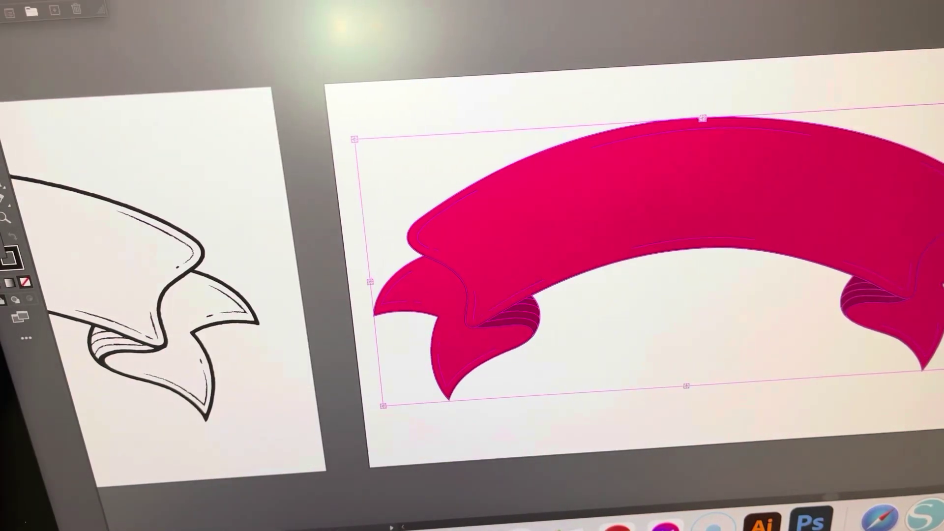
right_click(702, 174)
left_click(738, 287)
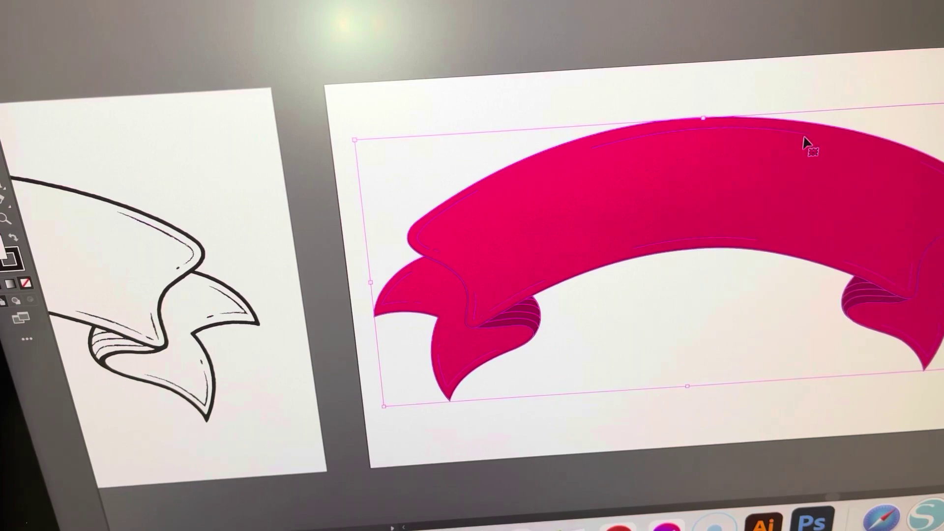
left_click(838, 98)
left_click(811, 184)
key("Delete")
Thicken the outline stroke to heavy black and fill the banner magenta-pink.
left_click(852, 280)
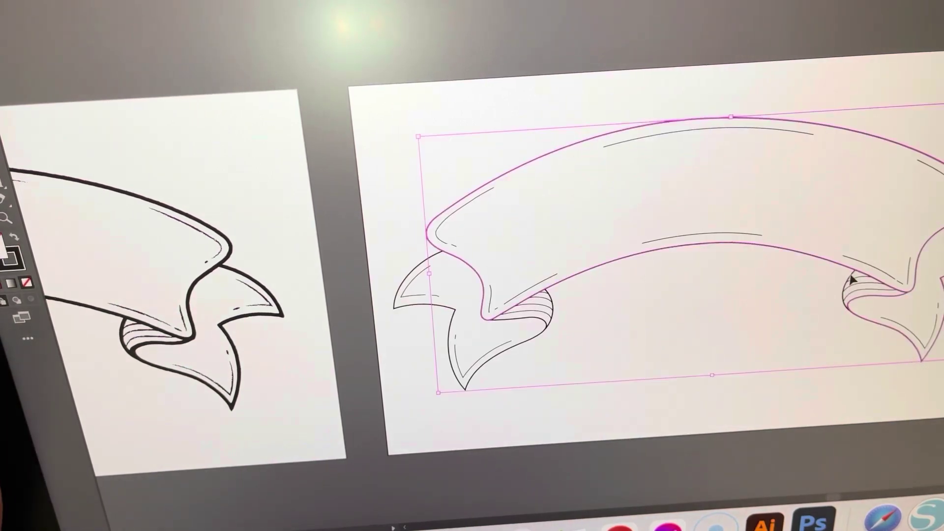
key("Up")
key("Up")
key("Up")
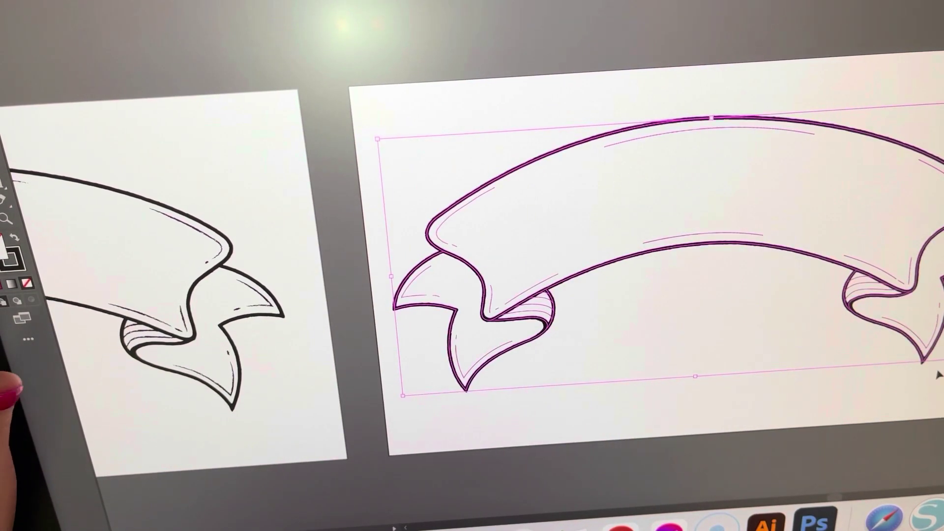
left_click(811, 148)
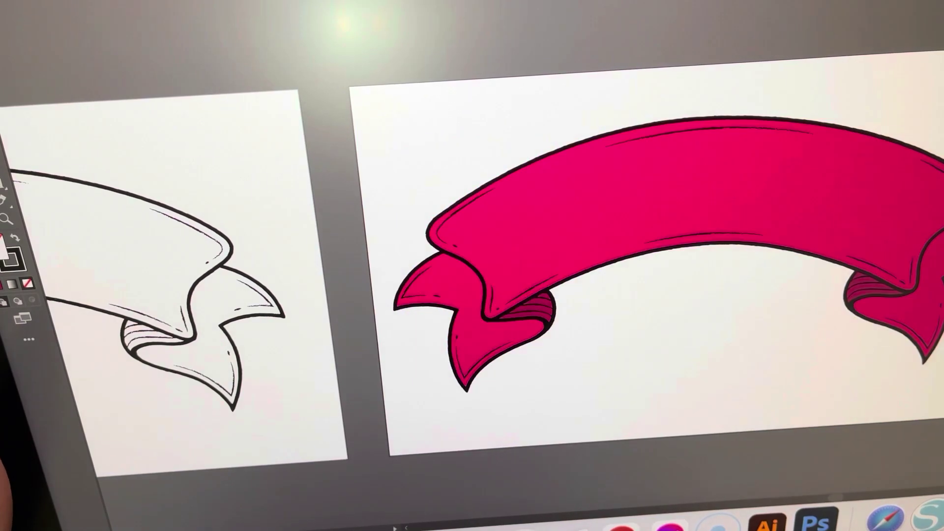
left_click(664, 184)
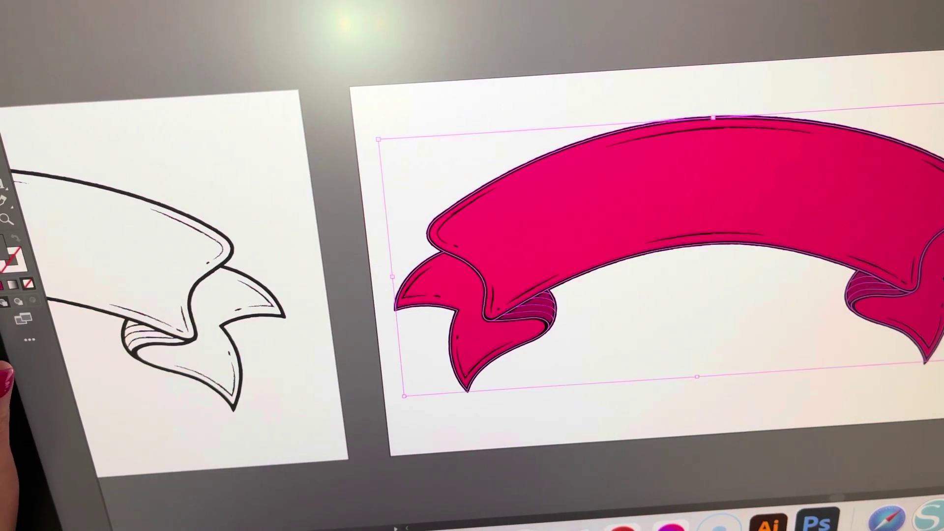
key("super+equal")
key("super+minus")
left_click(428, 384)
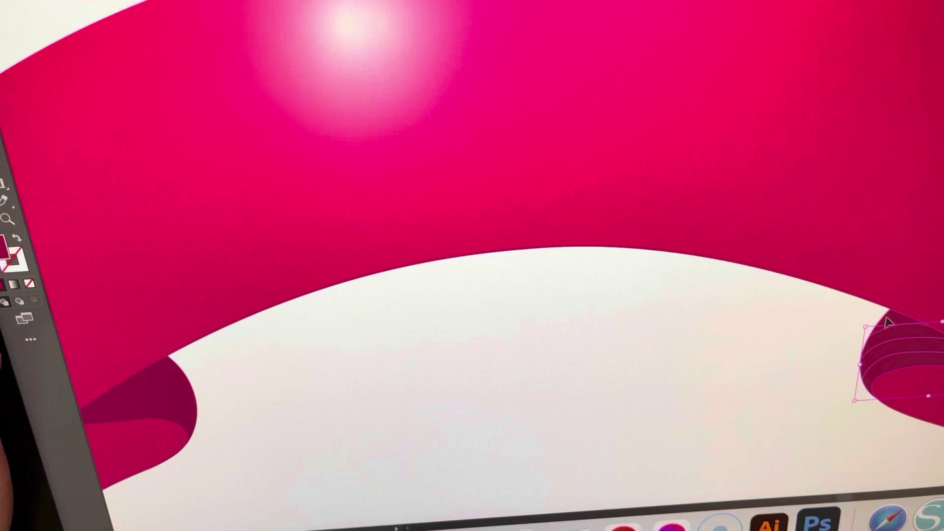